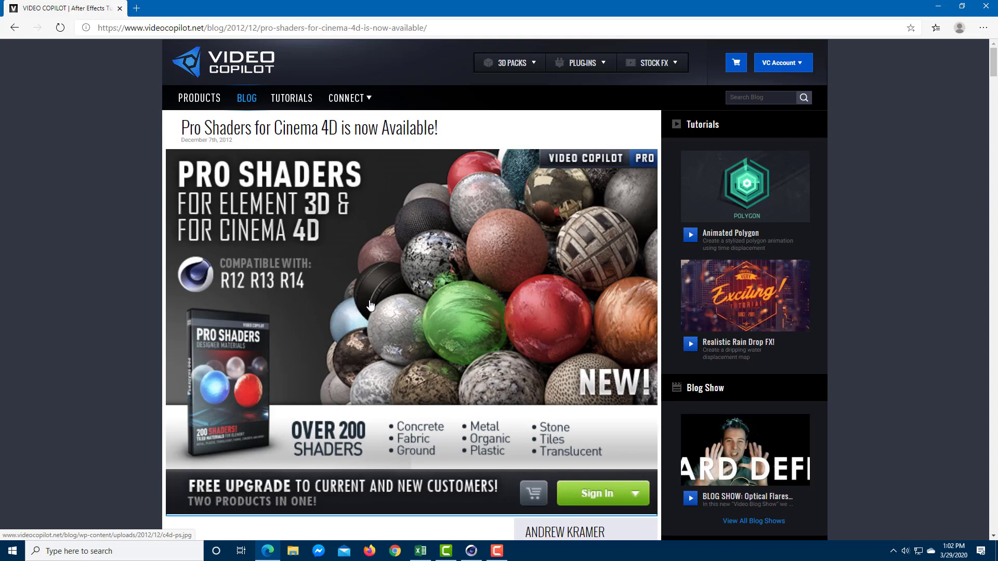
Step: Look over the Pro Shaders for Cinema 4D blog page and switch to Cinema 4D
{"action": "scroll", "coordinate": [371, 303], "scroll_direction": "down", "scroll_amount": 3}
{"action": "scroll", "coordinate": [371, 304], "scroll_direction": "up", "scroll_amount": 3}
{"action": "left_click", "coordinate": [474, 555]}
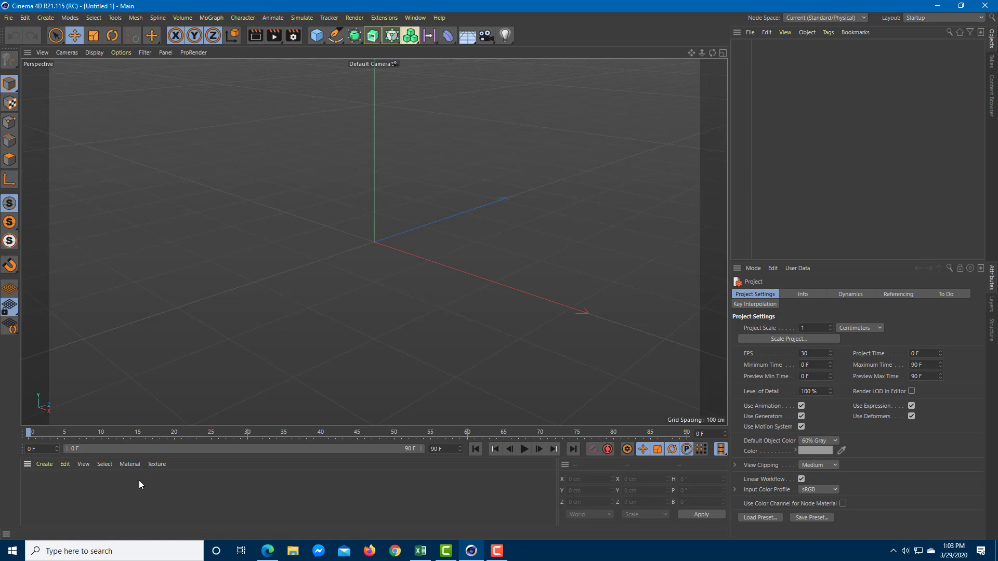
Step: Browse the categories of the Video_Copilot Pro_Shaders material presets, from Concrete to Translucent
{"action": "left_click", "coordinate": [50, 466]}
{"action": "mouse_move", "coordinate": [65, 464]}
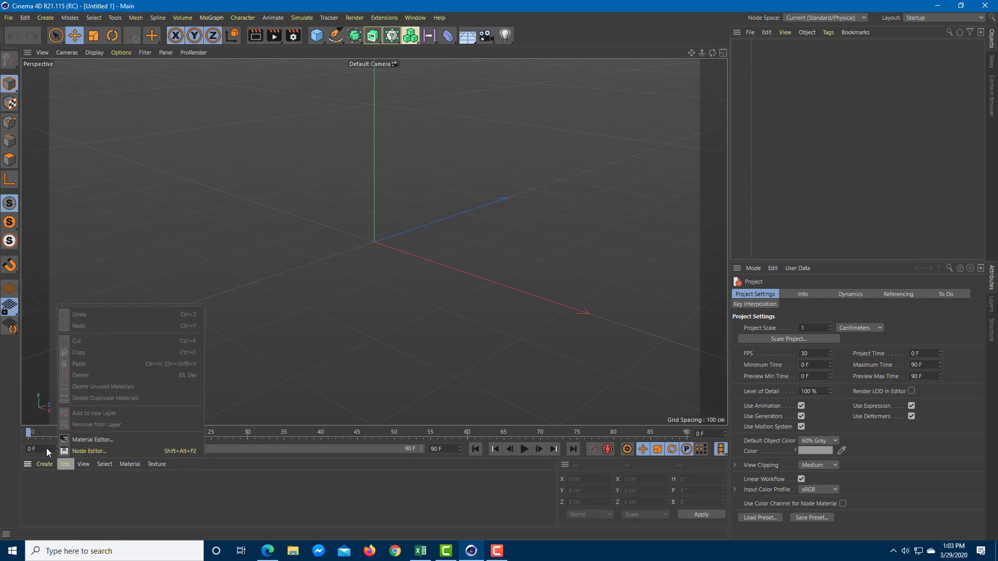
{"action": "mouse_move", "coordinate": [55, 441]}
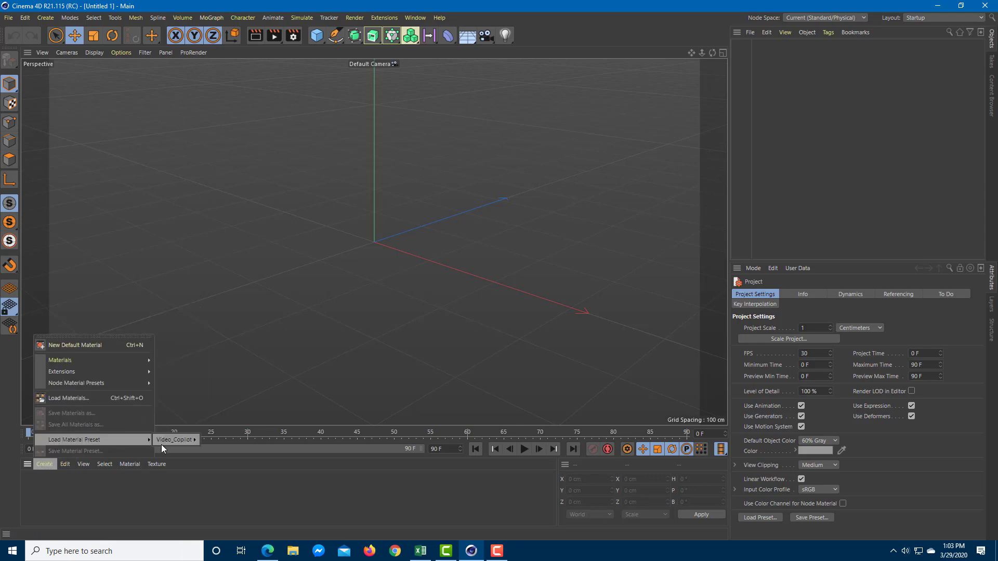
{"action": "mouse_move", "coordinate": [161, 444]}
{"action": "mouse_move", "coordinate": [239, 440]}
{"action": "mouse_move", "coordinate": [280, 439]}
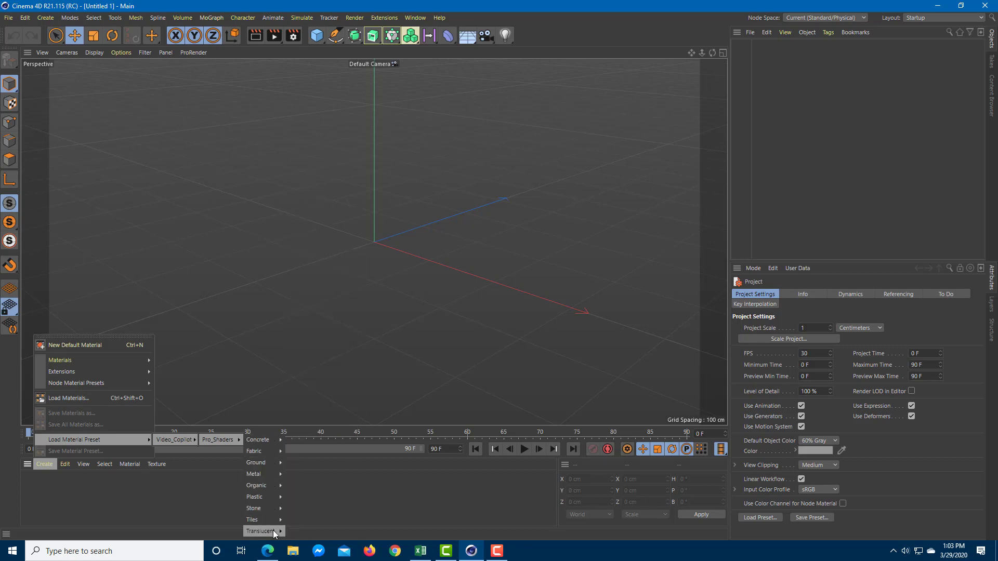
{"action": "left_click", "coordinate": [381, 263]}
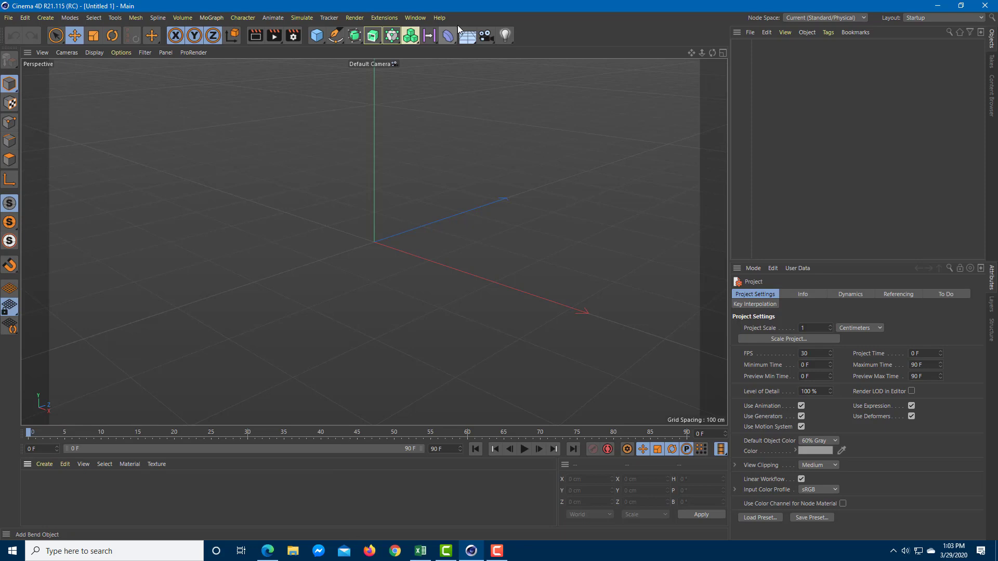
Step: Add a Floor object and apply the Pro_Shaders Ground preset pebbles_03 to it
{"action": "left_click_drag", "start_coordinate": [473, 39], "coordinate": [515, 55]}
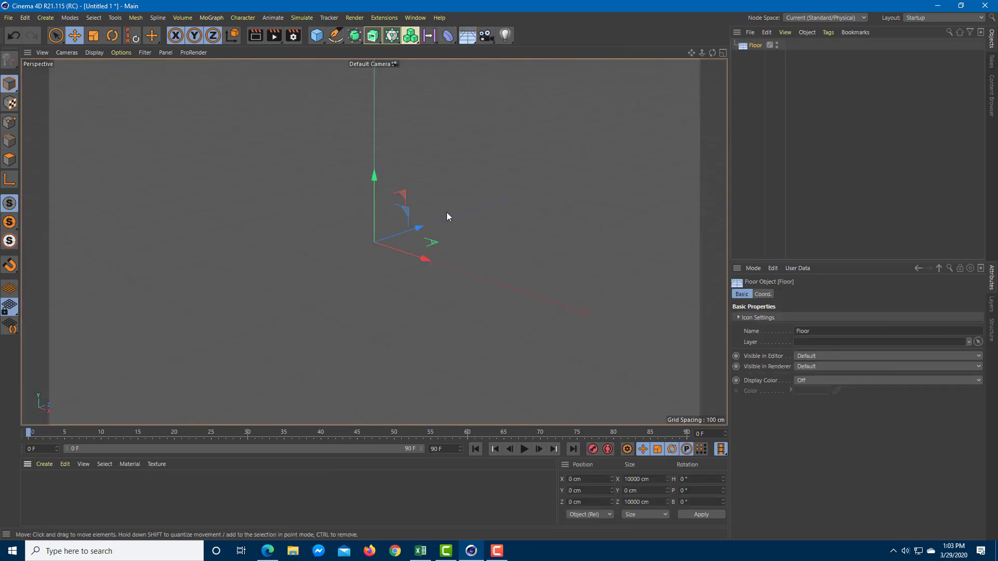
{"action": "mouse_move", "coordinate": [393, 316]}
{"action": "left_mouse_down", "text": "alt"}
{"action": "mouse_move", "coordinate": [392, 296]}
{"action": "mouse_move", "coordinate": [394, 306]}
{"action": "left_mouse_up", "text": "alt"}
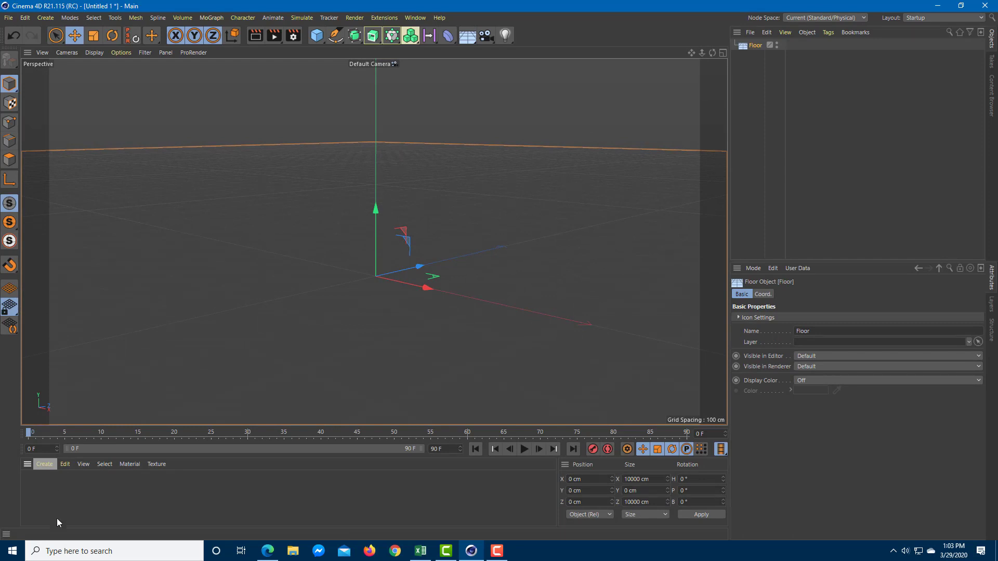
{"action": "left_click", "coordinate": [45, 465]}
{"action": "mouse_move", "coordinate": [123, 441]}
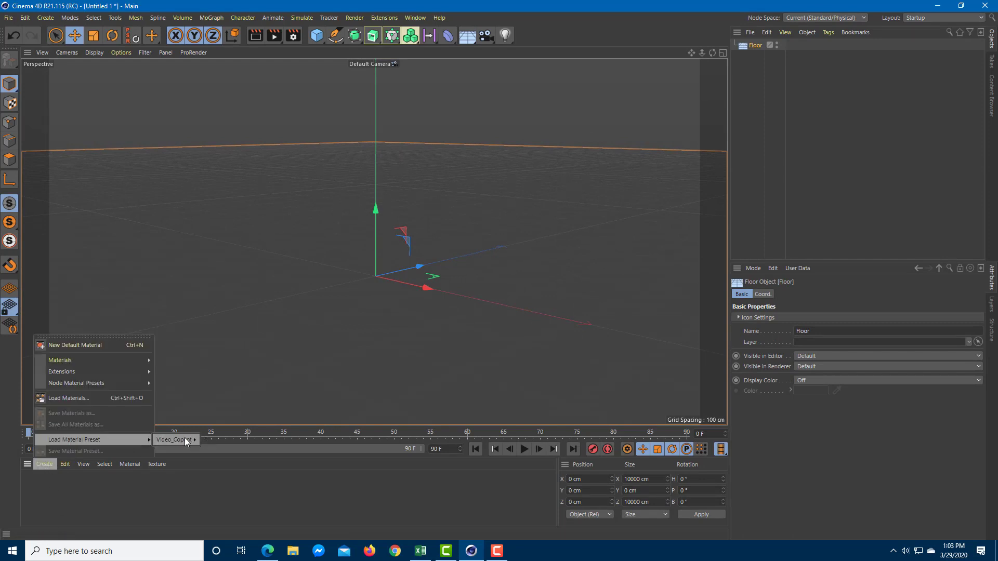
{"action": "mouse_move", "coordinate": [270, 498]}
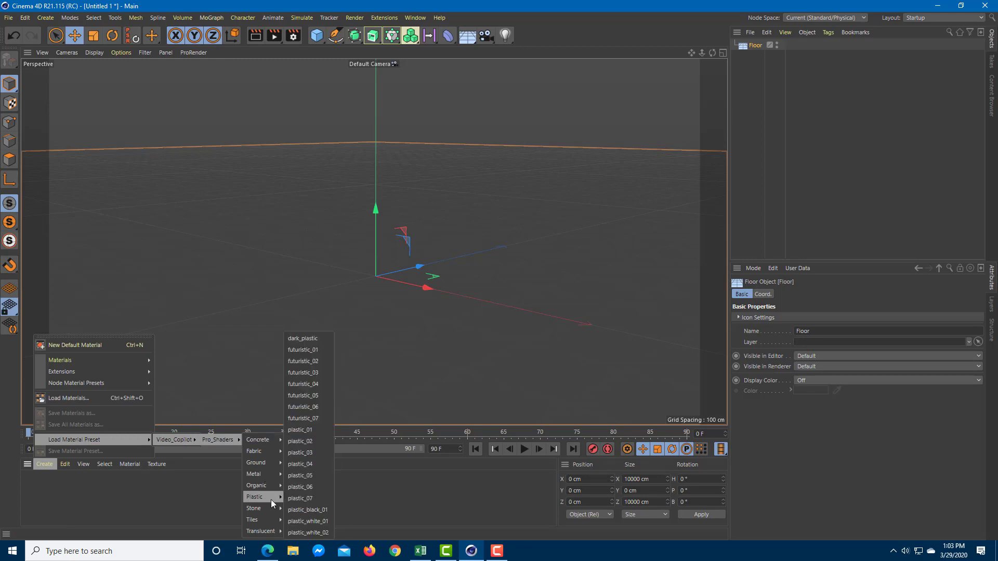
{"action": "mouse_move", "coordinate": [281, 463]}
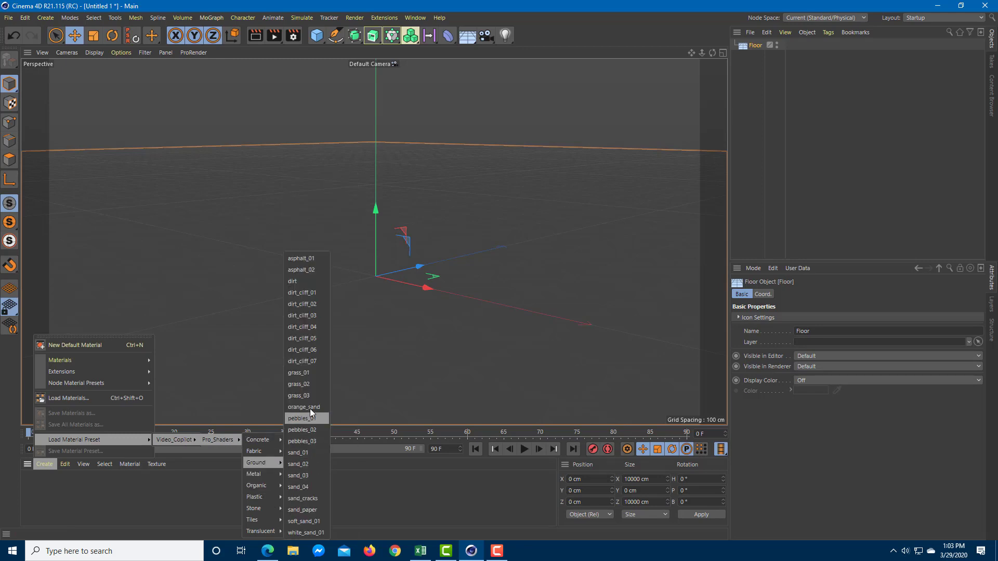
{"action": "left_click", "coordinate": [311, 441]}
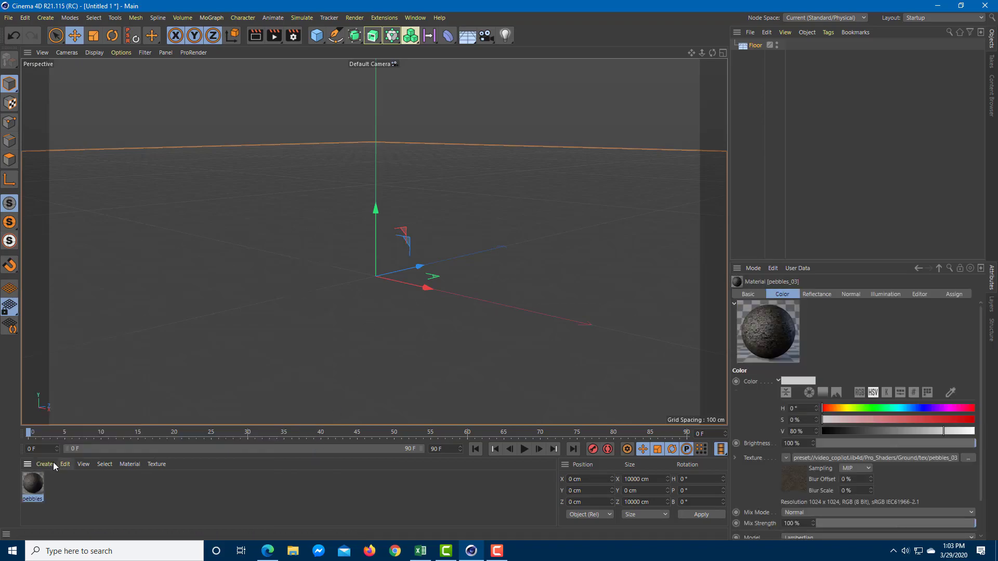
{"action": "left_click_drag", "start_coordinate": [154, 442], "coordinate": [307, 284]}
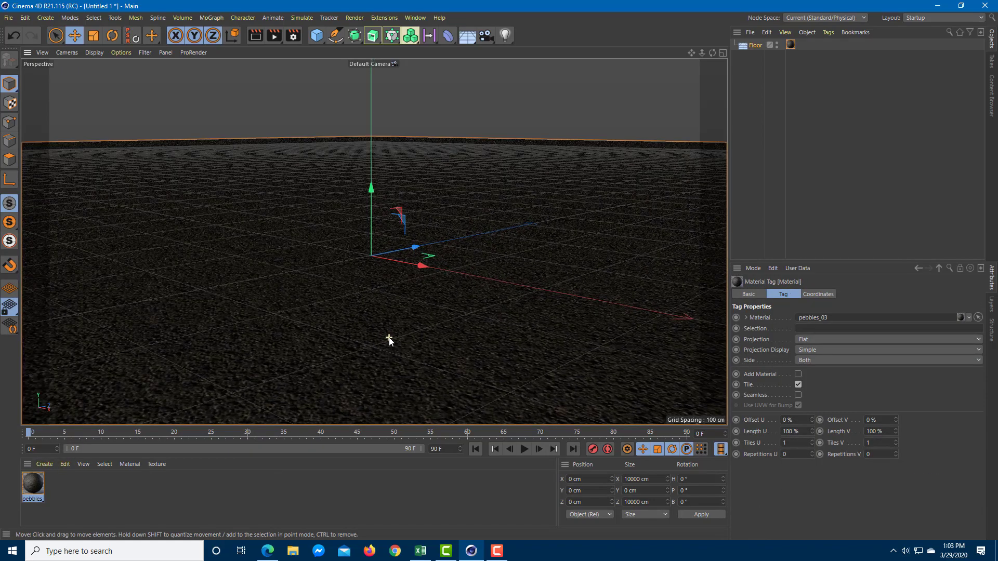
Step: Render the pebble-covered floor to the Picture Viewer, check the image and close the viewer
{"action": "left_click_drag", "start_coordinate": [401, 316], "coordinate": [332, 120], "text": "alt"}
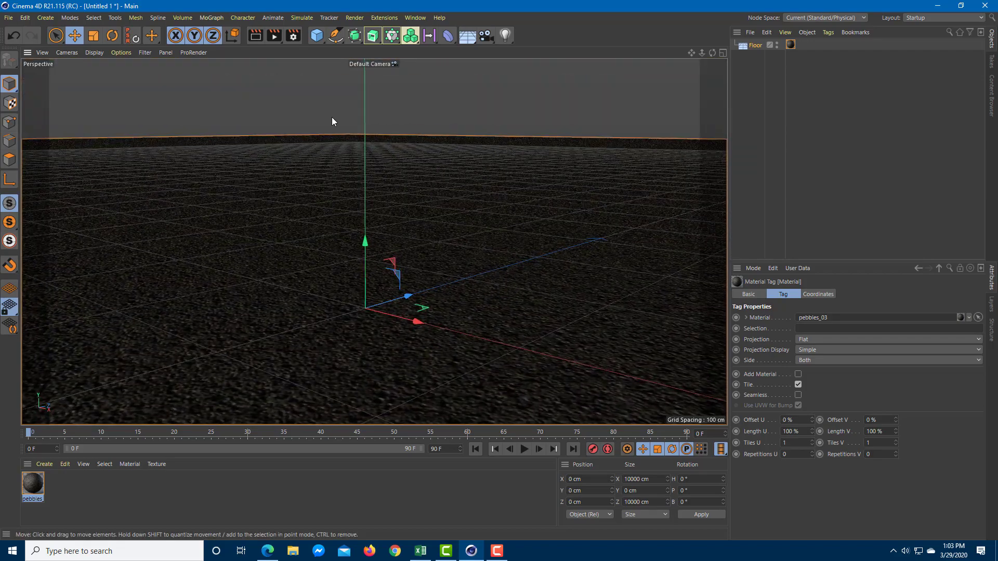
{"action": "left_click", "coordinate": [273, 39]}
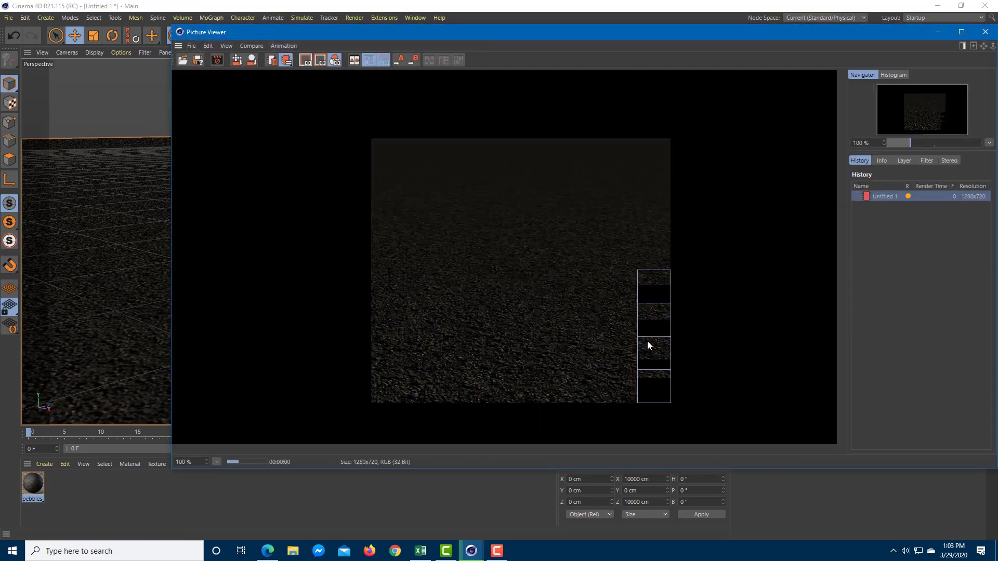
{"action": "left_click", "coordinate": [985, 31]}
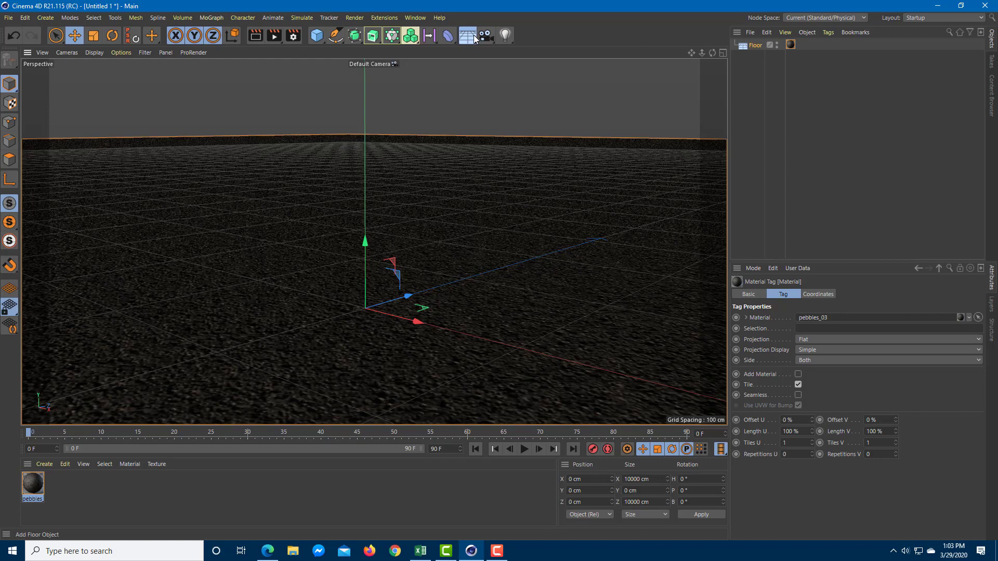
Step: Add a Physical Sky to light the scene and check it with a render in the Picture Viewer
{"action": "left_click", "coordinate": [473, 35]}
{"action": "left_click", "coordinate": [555, 49]}
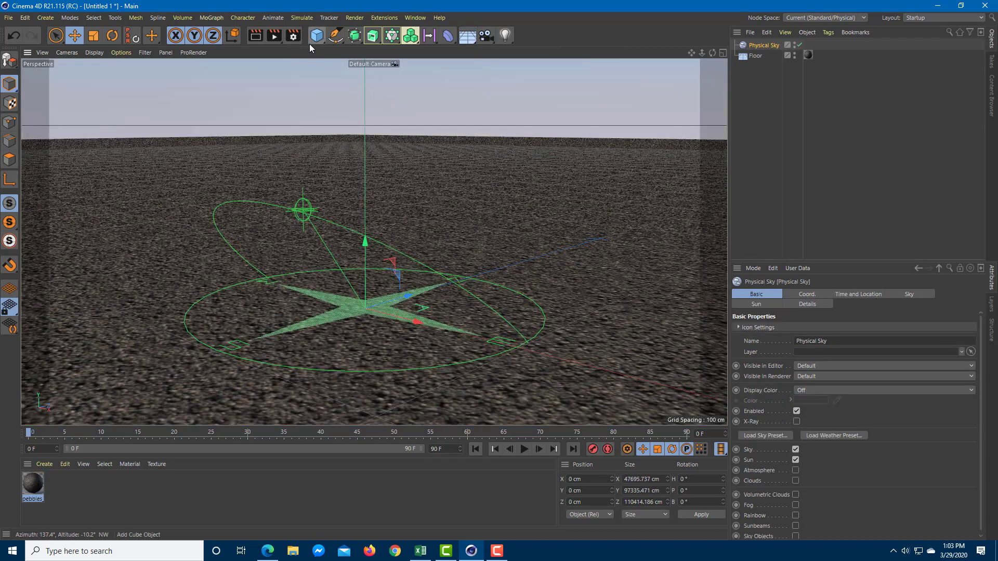
{"action": "left_click", "coordinate": [274, 37]}
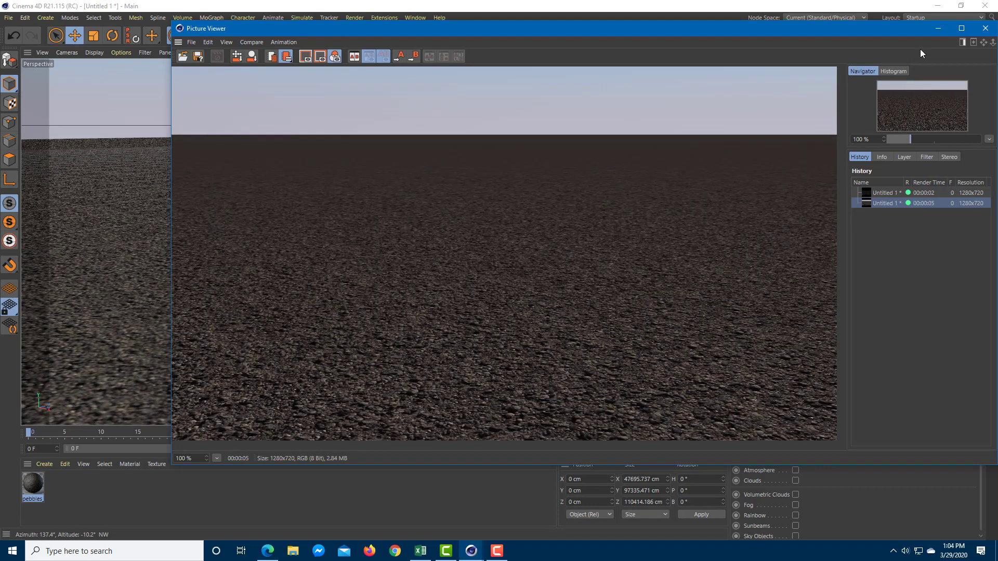
{"action": "left_click", "coordinate": [987, 31]}
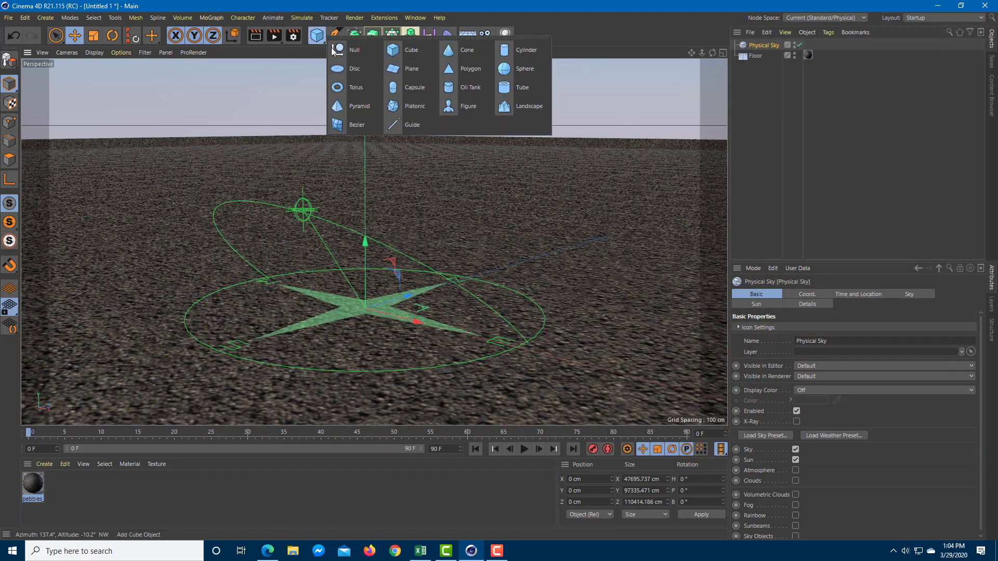
Step: Add a sphere and raise it above the floor to a Y position of about 97 cm
{"action": "left_click", "coordinate": [316, 35]}
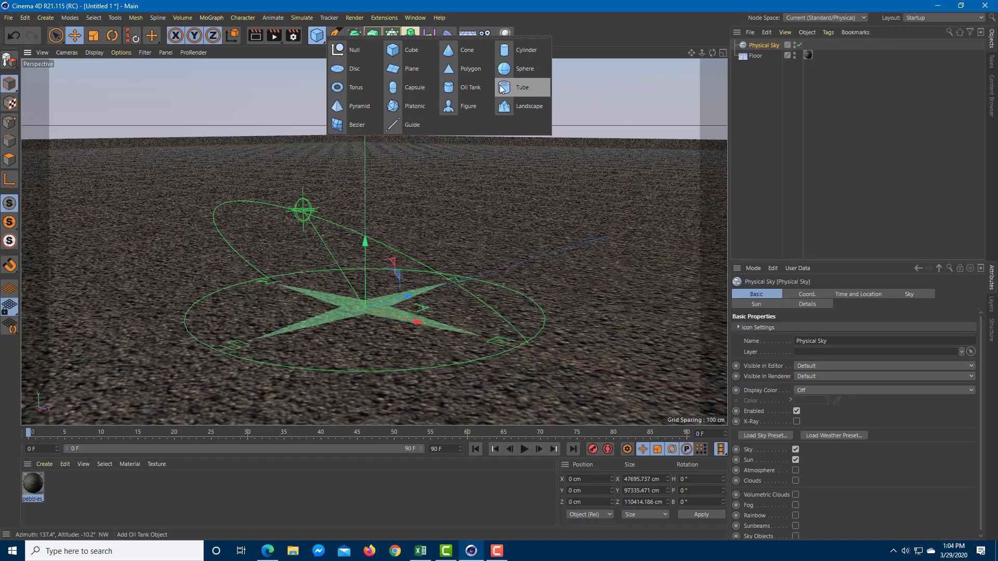
{"action": "left_click", "coordinate": [522, 69]}
{"action": "left_click_drag", "start_coordinate": [366, 247], "coordinate": [411, 80]}
{"action": "scroll", "coordinate": [463, 99], "scroll_direction": "down", "scroll_amount": 5}
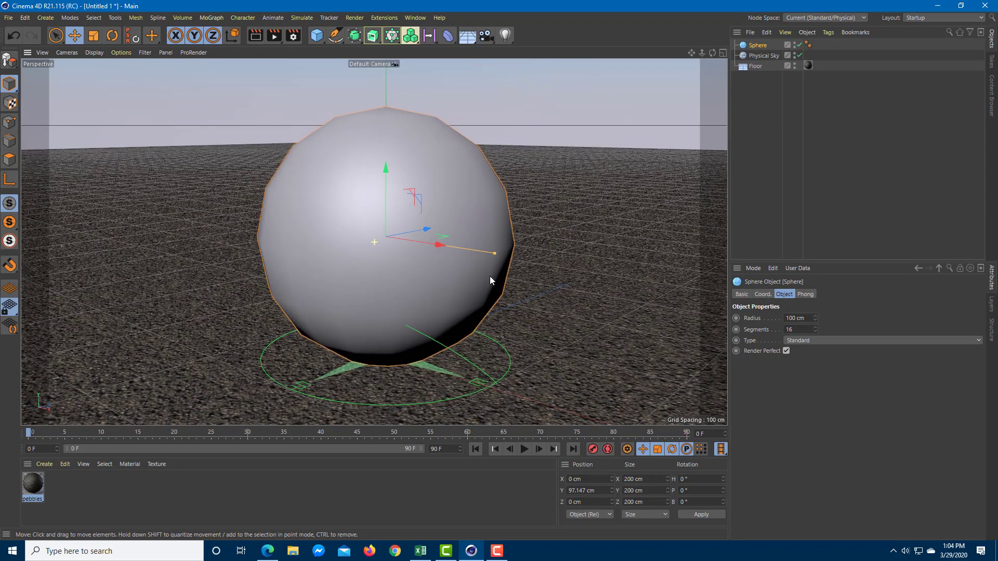
Step: Set the sphere's segments to 20 and deselect the pebbles material
{"action": "left_click_drag", "start_coordinate": [814, 330], "coordinate": [816, 334]}
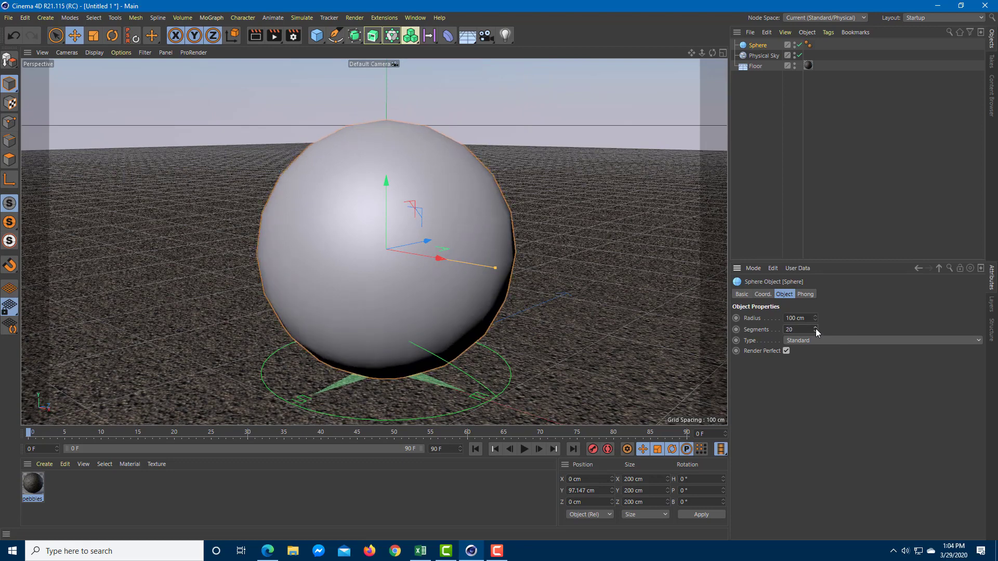
{"action": "left_click", "coordinate": [816, 328]}
{"action": "left_click", "coordinate": [154, 508]}
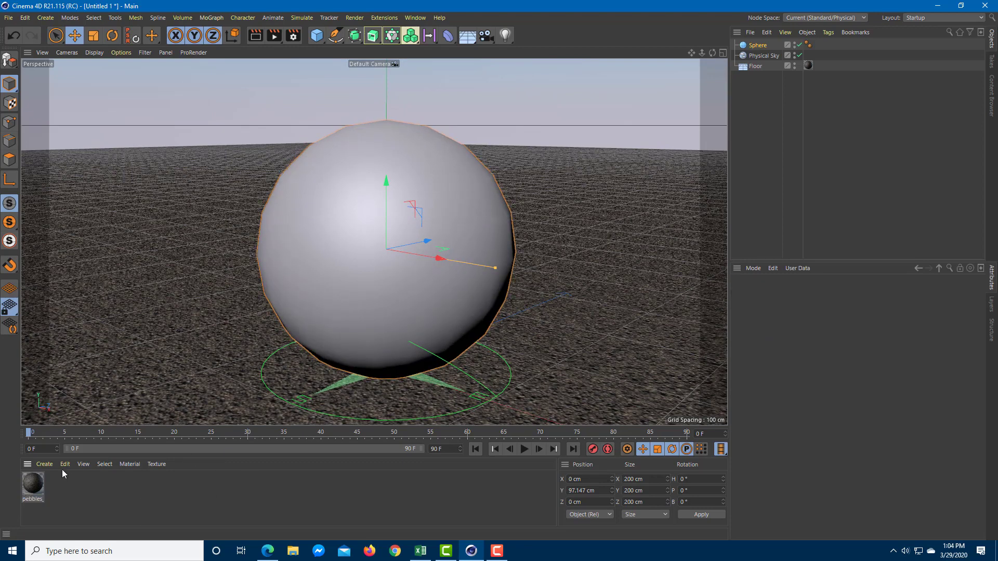
Step: Apply the Pro_Shaders Translucent preset pool_water to the sphere and check it with a render in the Picture Viewer
{"action": "left_click", "coordinate": [45, 464]}
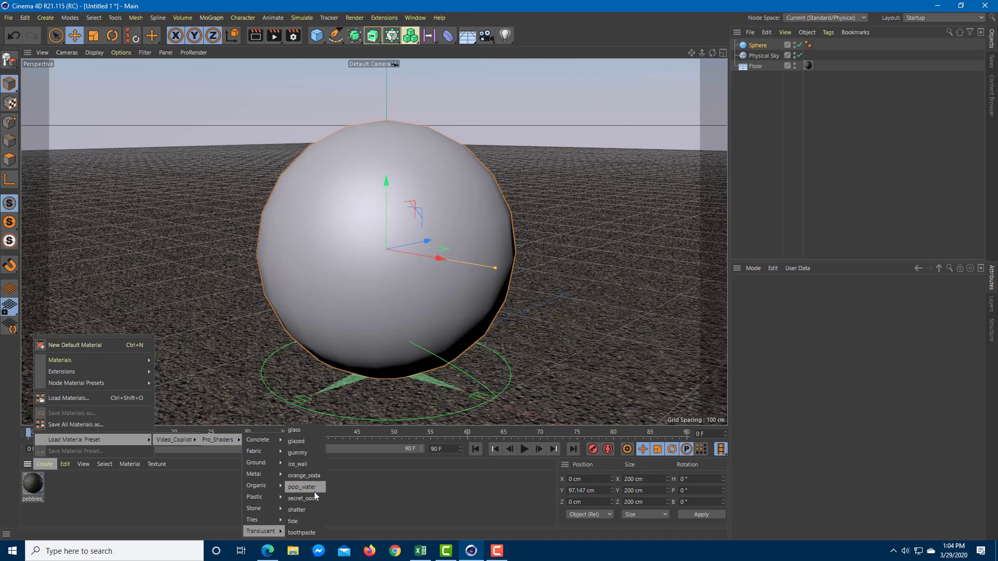
{"action": "left_click", "coordinate": [314, 490]}
{"action": "left_click_drag", "start_coordinate": [375, 260], "coordinate": [376, 264]}
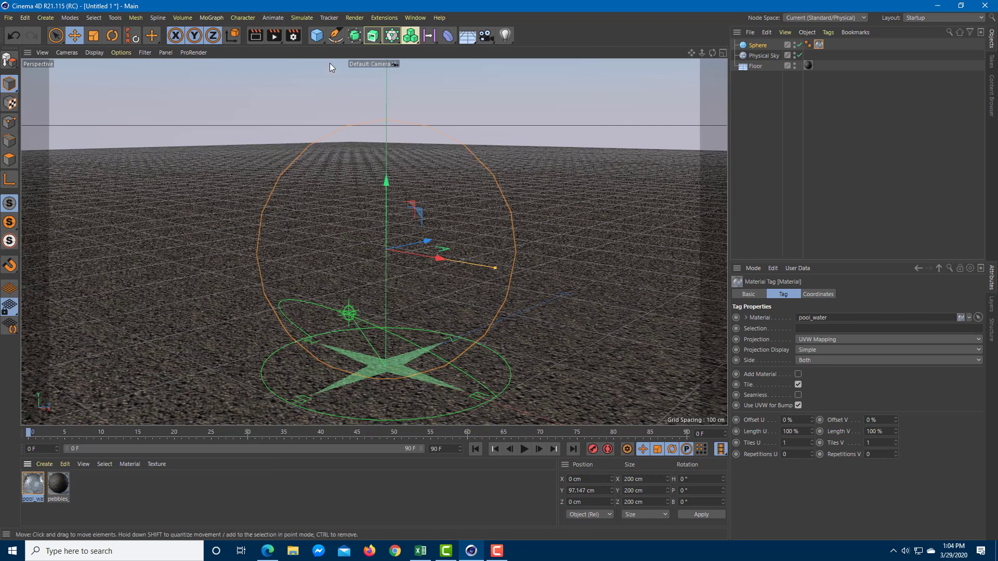
{"action": "left_click", "coordinate": [274, 35]}
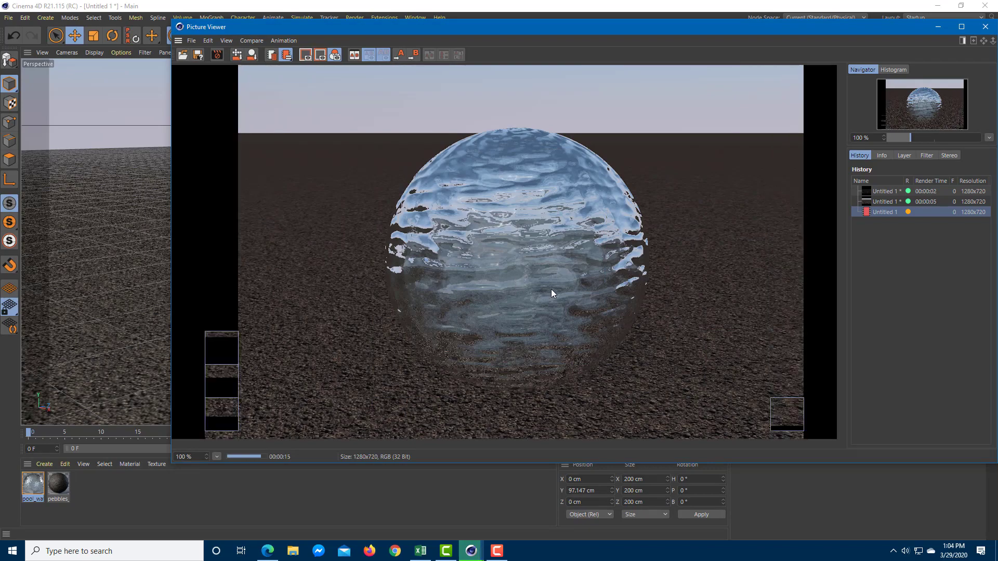
{"action": "left_click", "coordinate": [985, 26]}
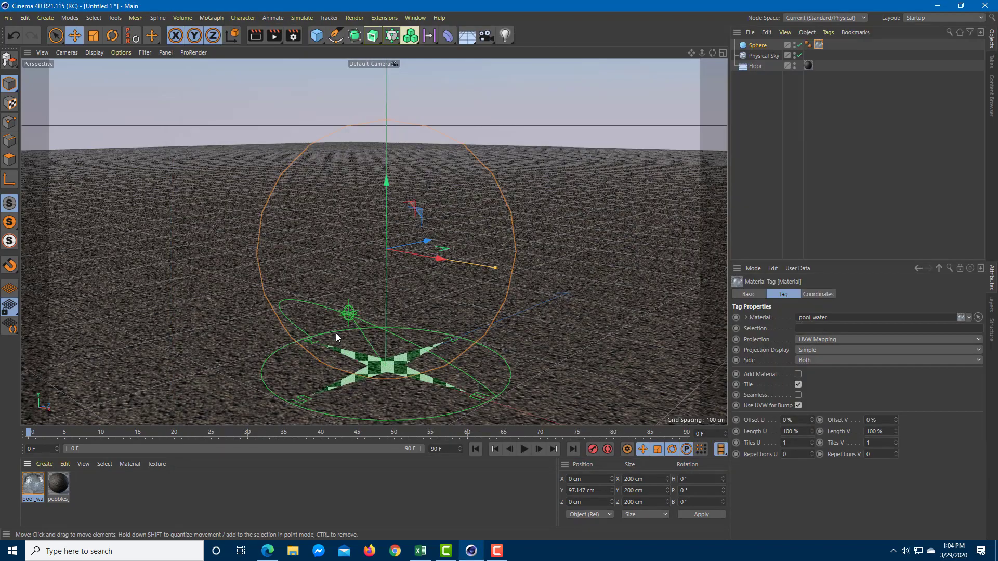
Step: Duplicate the sphere twice, placing one copy at Z about 298 cm, and apply the Pro_Shaders Metal preset metal_painted to the original sphere
{"action": "left_click_drag", "start_coordinate": [413, 294], "coordinate": [559, 281], "text": "alt"}
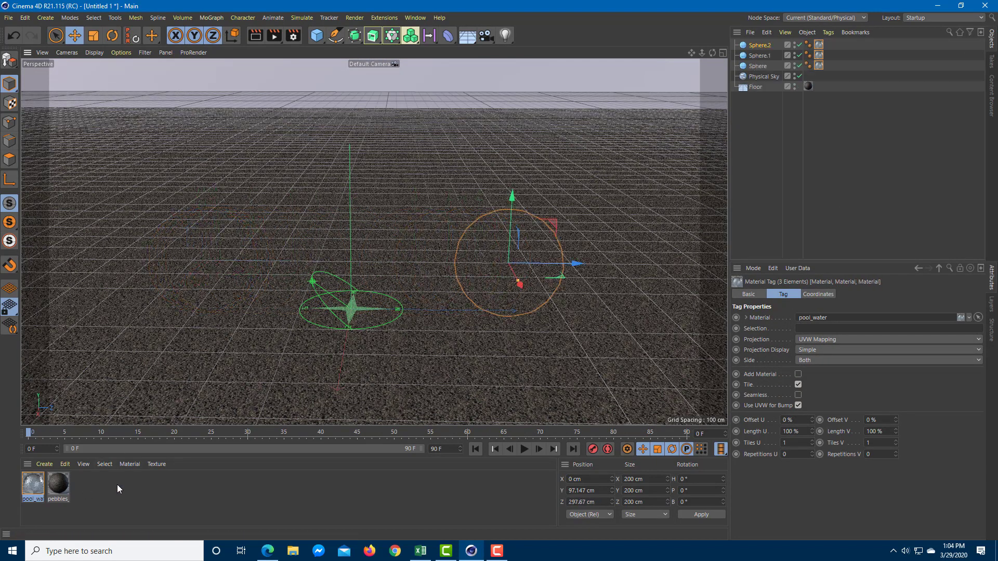
{"action": "left_click", "coordinate": [44, 464]}
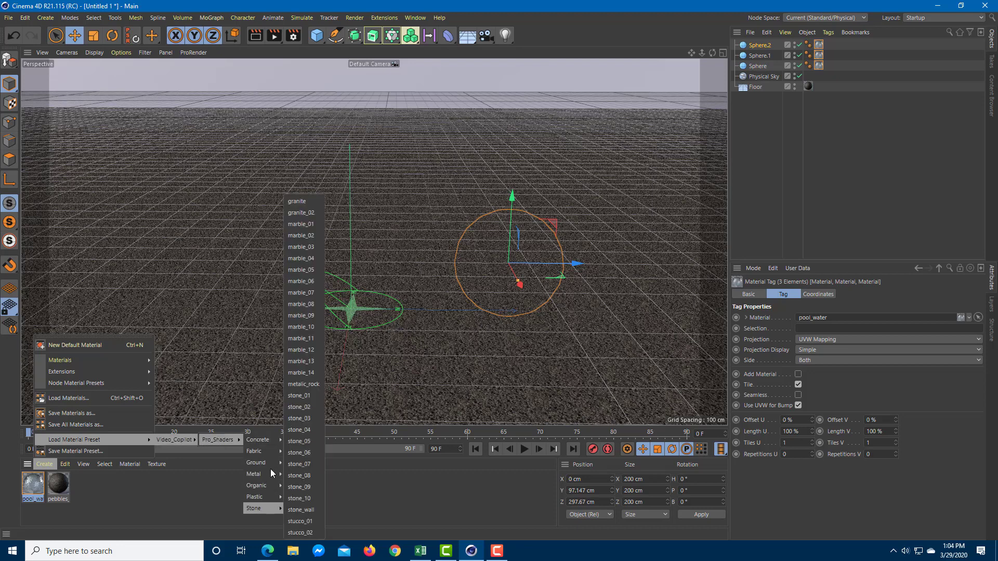
{"action": "mouse_move", "coordinate": [270, 475]}
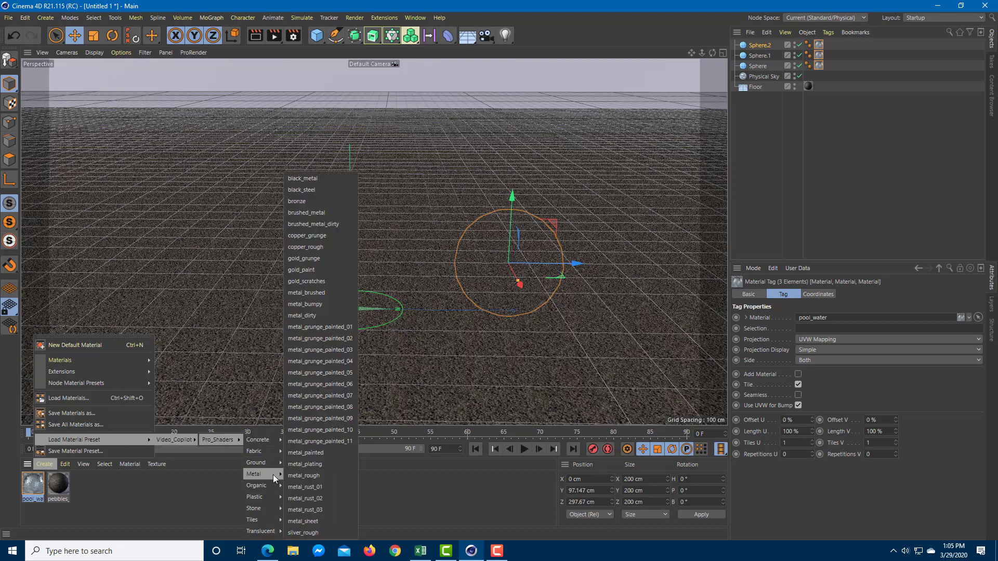
{"action": "left_click", "coordinate": [333, 452]}
{"action": "left_click_drag", "start_coordinate": [33, 484], "coordinate": [349, 293]}
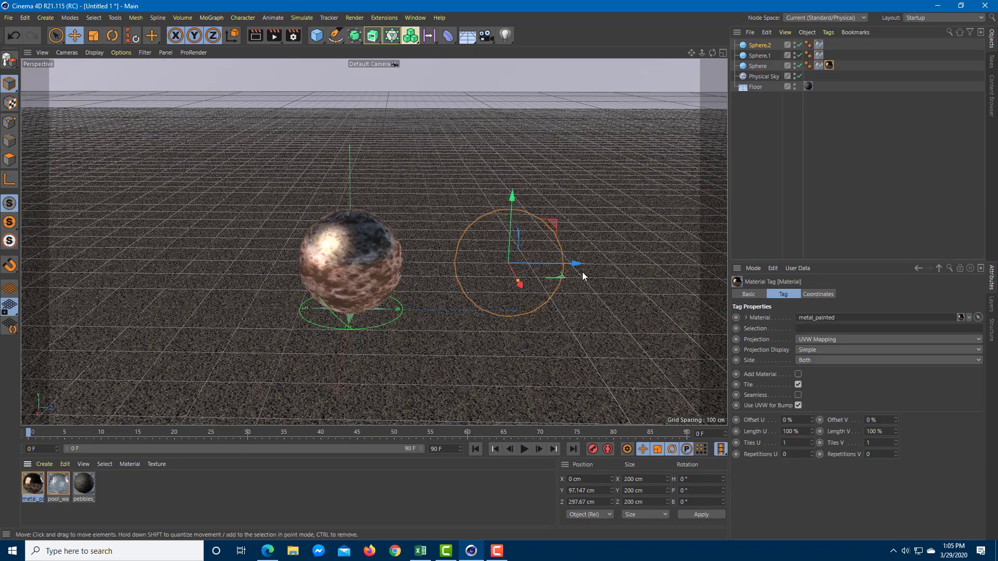
Step: Try a Length U of 96 % on the original sphere's metal_painted texture tag and undo it
{"action": "middle_click_drag", "start_coordinate": [625, 265], "coordinate": [514, 273], "text": "alt"}
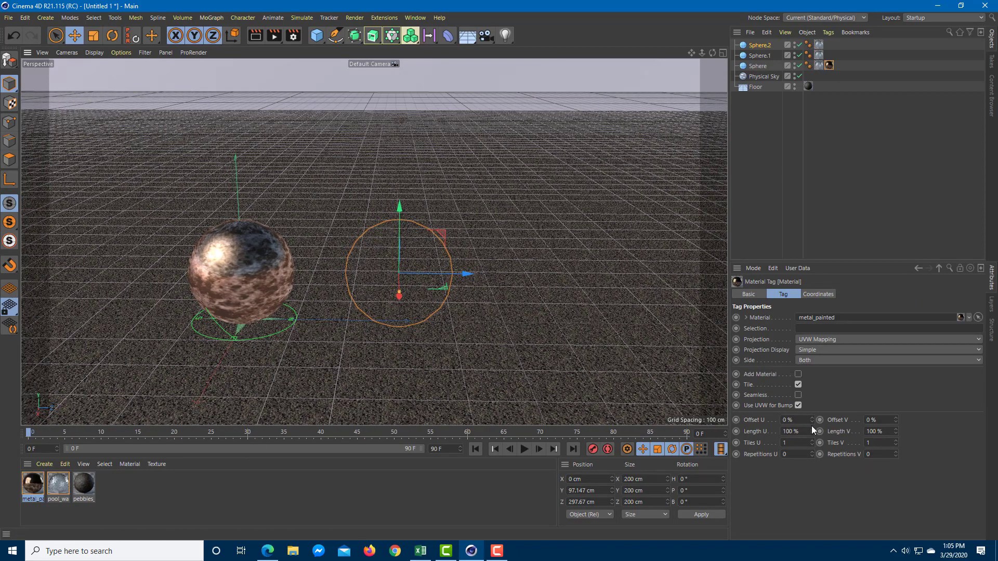
{"action": "left_click_drag", "start_coordinate": [812, 432], "coordinate": [809, 432]}
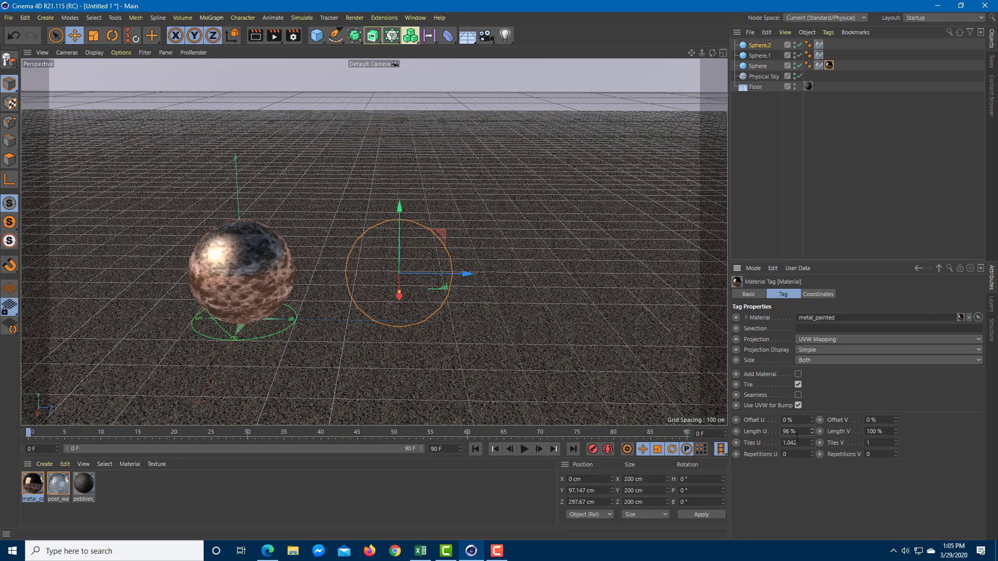
{"action": "key", "text": "ctrl+z"}
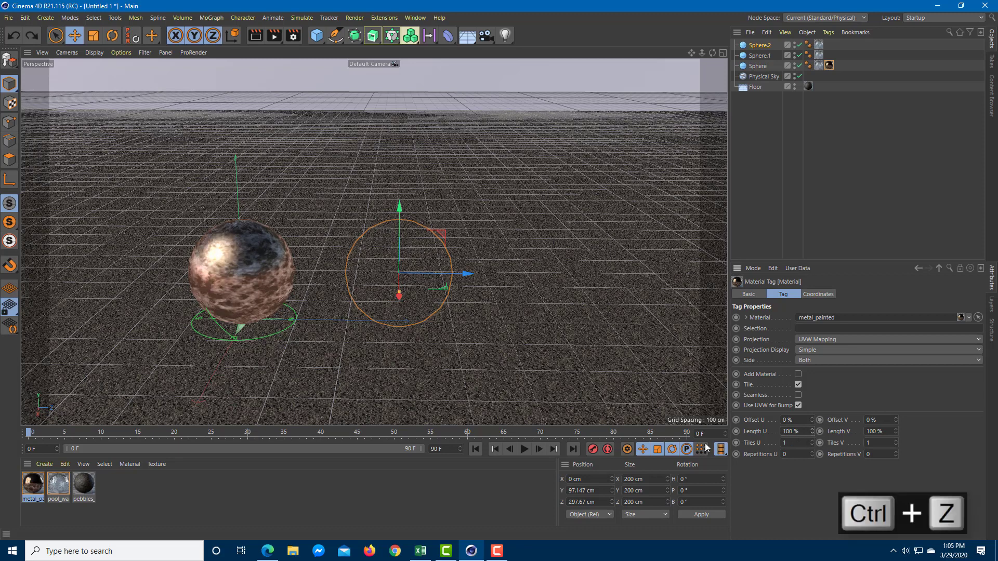
Step: Apply the Pro_Shaders Plastic preset plastic_05 to the sphere at Z about 298 cm and duplicate that sphere to Z about 535 cm
{"action": "left_click", "coordinate": [44, 464]}
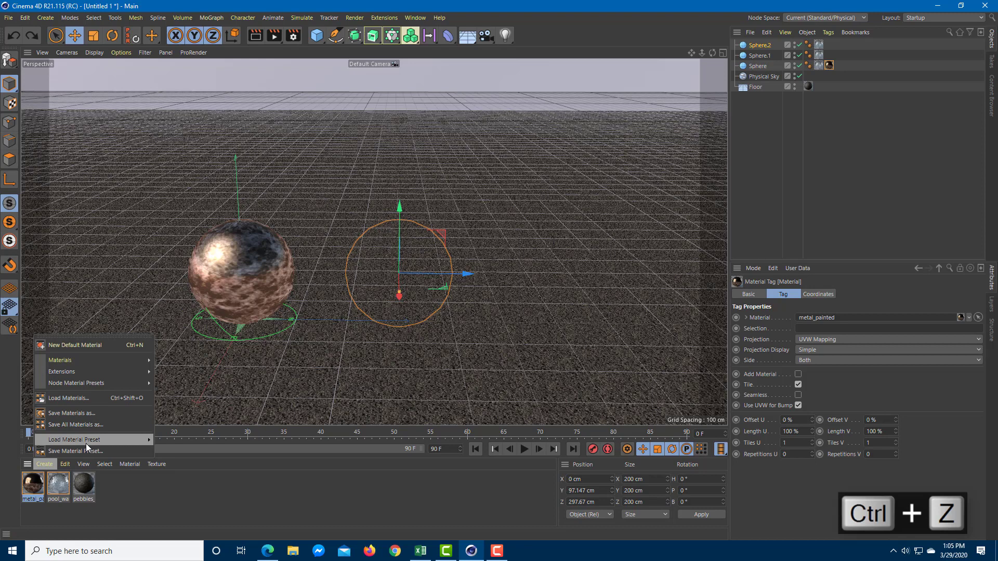
{"action": "mouse_move", "coordinate": [196, 442]}
{"action": "mouse_move", "coordinate": [260, 497]}
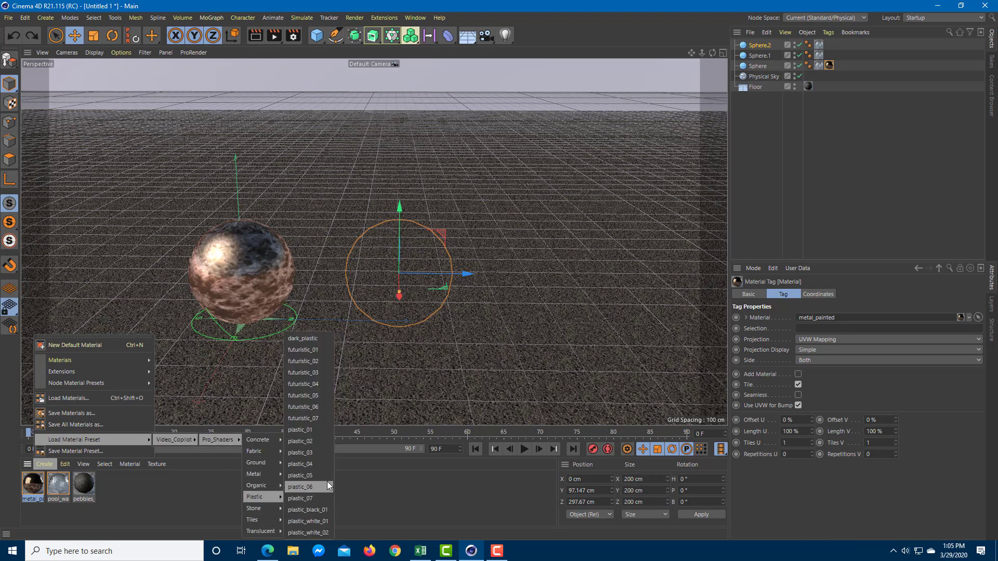
{"action": "left_click", "coordinate": [327, 481]}
{"action": "left_click_drag", "start_coordinate": [37, 488], "coordinate": [592, 282]}
Step: Load the Pro_Shaders Stone preset stone_09 and apply it to the sphere at Z about 535 cm
{"action": "left_click", "coordinate": [52, 464]}
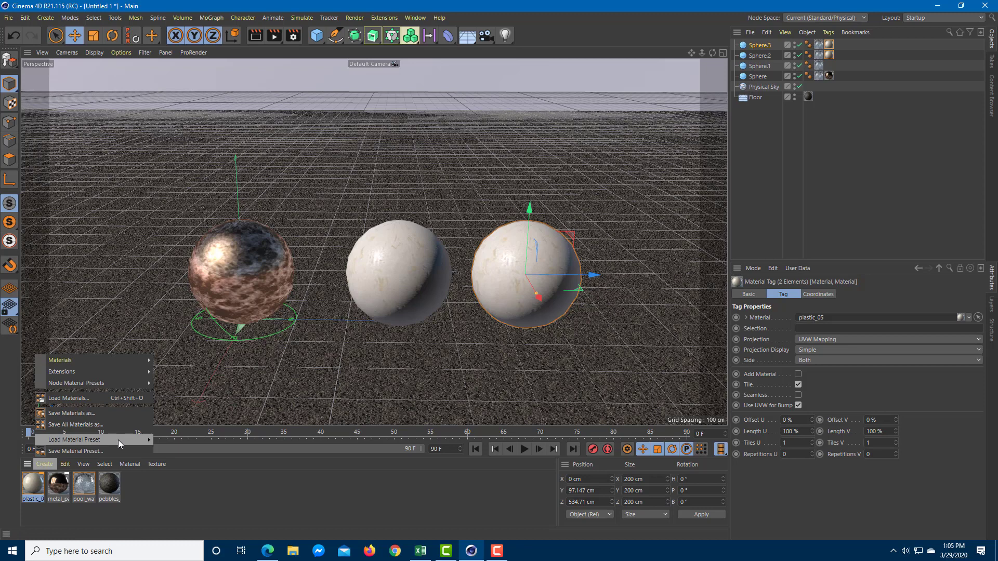
{"action": "left_click", "coordinate": [119, 440]}
{"action": "left_click", "coordinate": [44, 465]}
{"action": "mouse_move", "coordinate": [117, 436]}
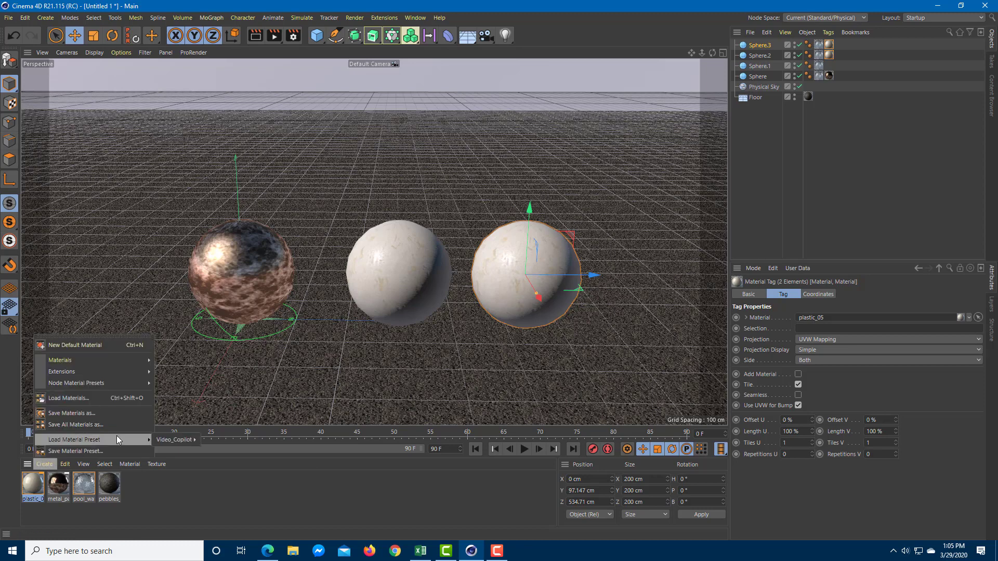
{"action": "mouse_move", "coordinate": [174, 440]}
{"action": "mouse_move", "coordinate": [223, 441]}
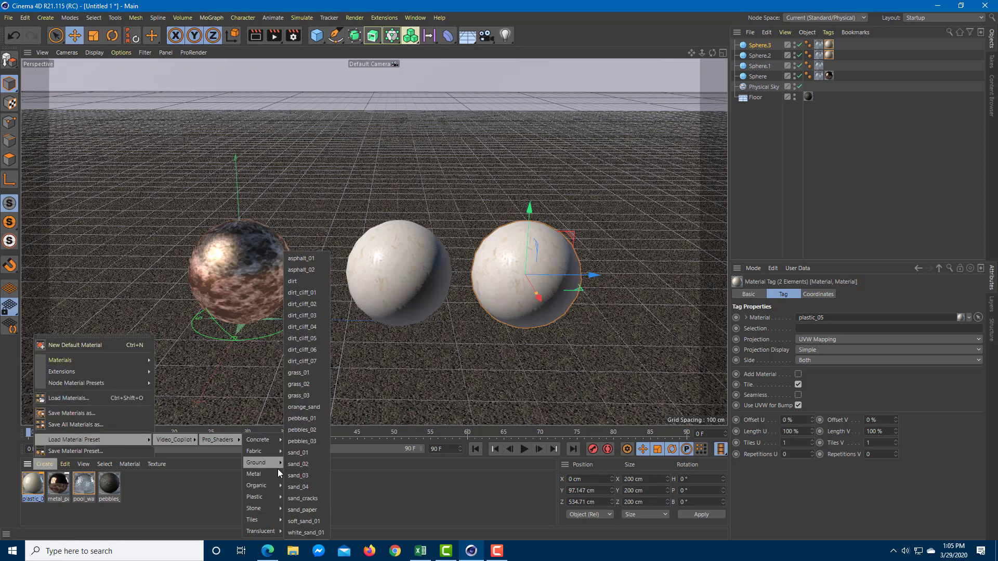
{"action": "mouse_move", "coordinate": [282, 508]}
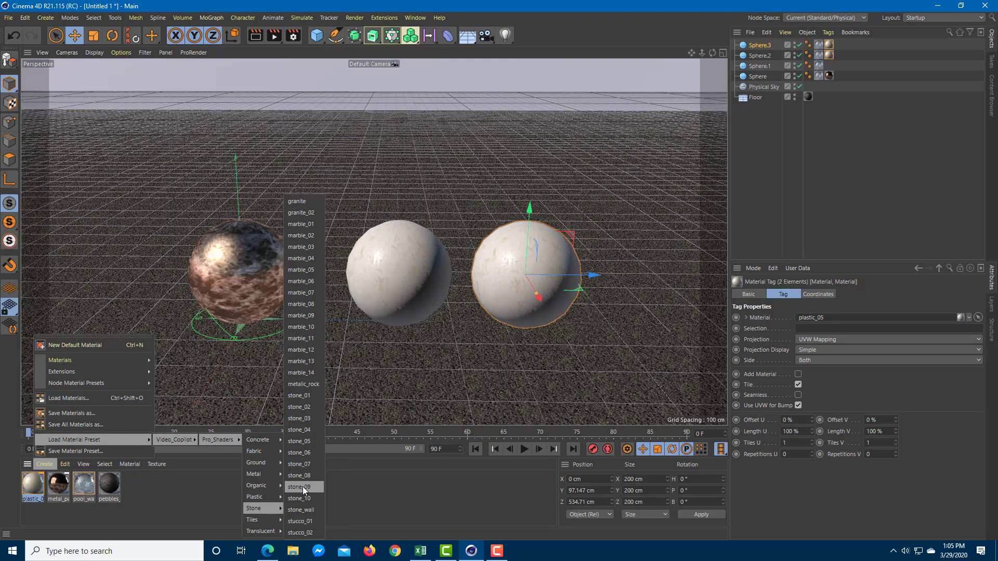
{"action": "left_click", "coordinate": [303, 488]}
{"action": "left_click_drag", "start_coordinate": [32, 483], "coordinate": [526, 312]}
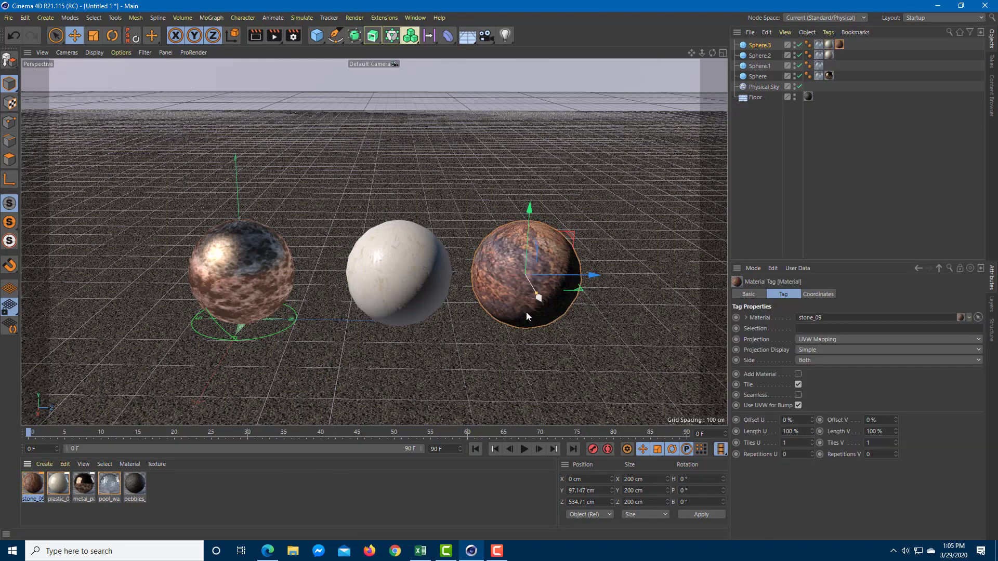
Step: Duplicate the stone_09 sphere to X about 244 cm, Z about 242 cm and apply the Pro_Shaders Translucent preset glass to the copy
{"action": "mouse_move", "coordinate": [431, 351]}
{"action": "left_mouse_down", "text": "alt"}
{"action": "mouse_move", "coordinate": [486, 336]}
{"action": "mouse_move", "coordinate": [408, 345]}
{"action": "mouse_move", "coordinate": [432, 321]}
{"action": "mouse_move", "coordinate": [417, 357]}
{"action": "left_mouse_up", "text": "alt"}
{"action": "left_click_drag", "start_coordinate": [507, 239], "coordinate": [533, 316], "text": "ctrl"}
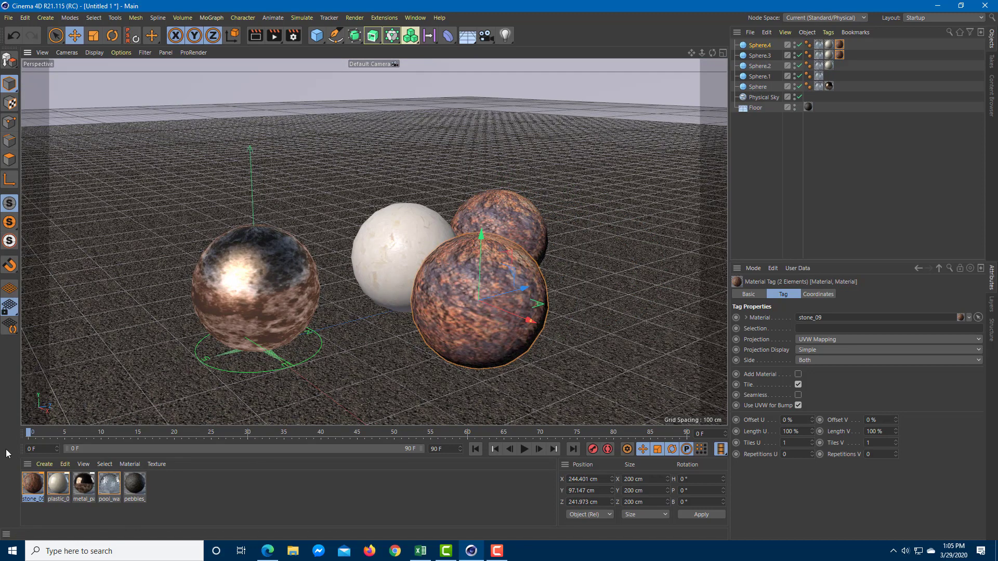
{"action": "left_click", "coordinate": [83, 464]}
{"action": "left_click", "coordinate": [111, 452]}
{"action": "left_click", "coordinate": [65, 465]}
{"action": "left_click", "coordinate": [44, 464]}
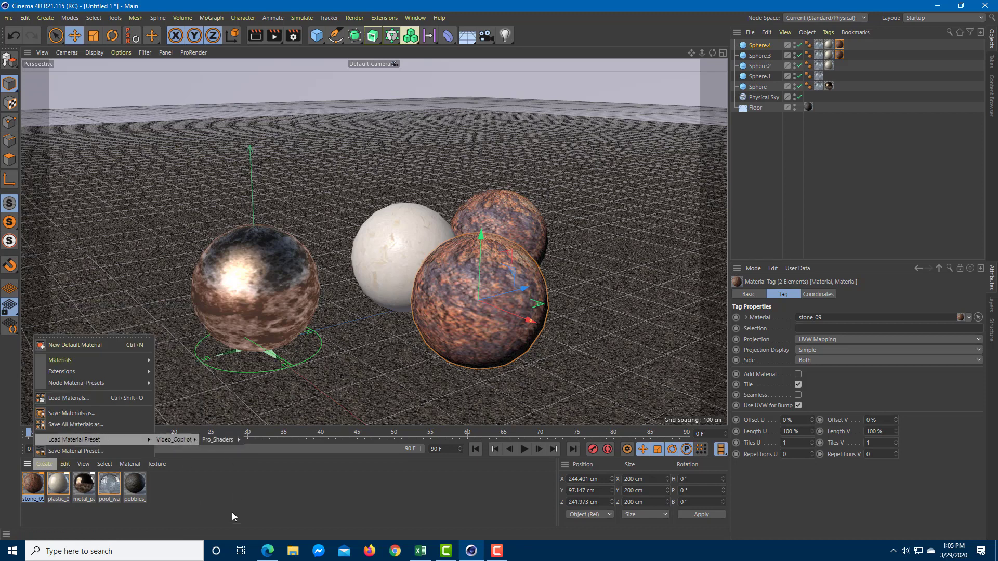
{"action": "mouse_move", "coordinate": [237, 439]}
{"action": "mouse_move", "coordinate": [266, 532]}
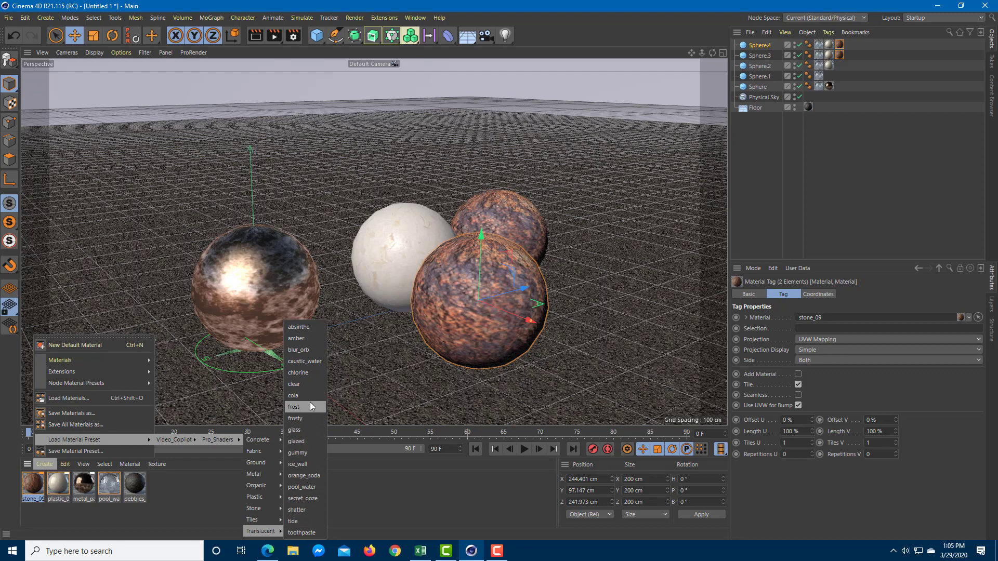
{"action": "left_click", "coordinate": [310, 430]}
{"action": "left_click_drag", "start_coordinate": [31, 483], "coordinate": [459, 319]}
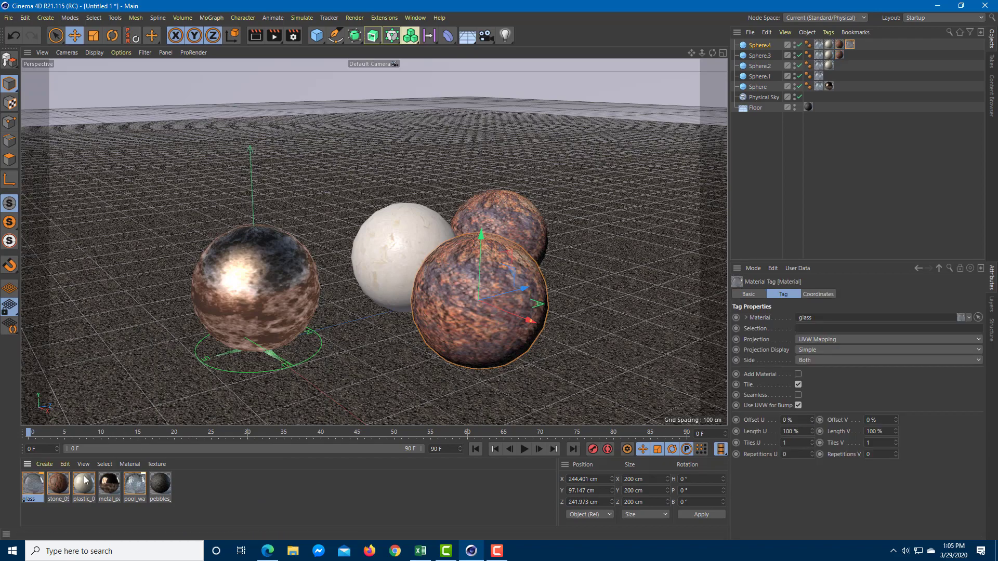
Step: Remove the surplus material tags so the five spheres keep only glass, stone_09, plastic_05, pool_water and metal_painted respectively
{"action": "left_click_drag", "start_coordinate": [354, 395], "coordinate": [479, 367], "text": "alt"}
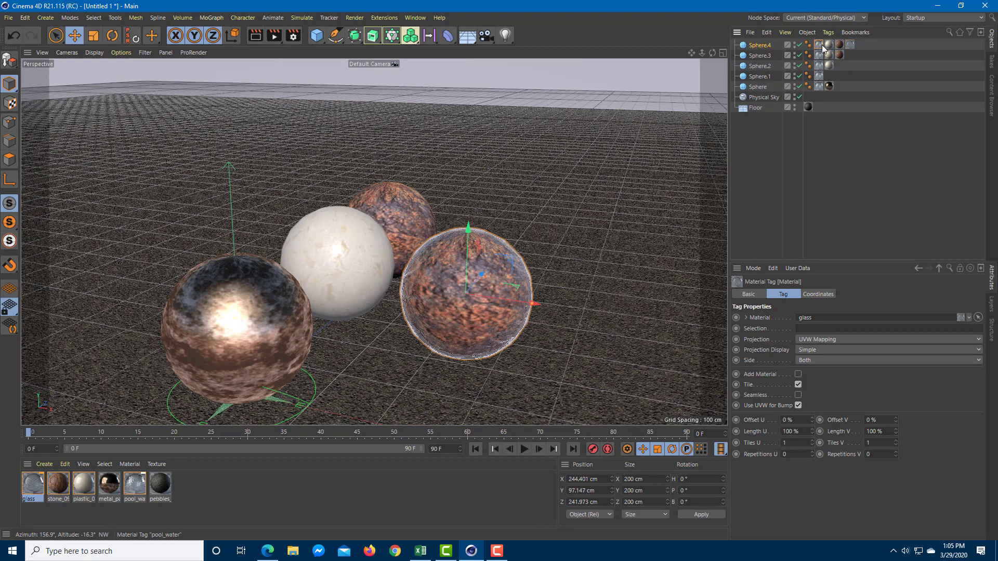
{"action": "left_click_drag", "start_coordinate": [839, 45], "coordinate": [820, 91]}
{"action": "key", "text": "ctrl+z"}
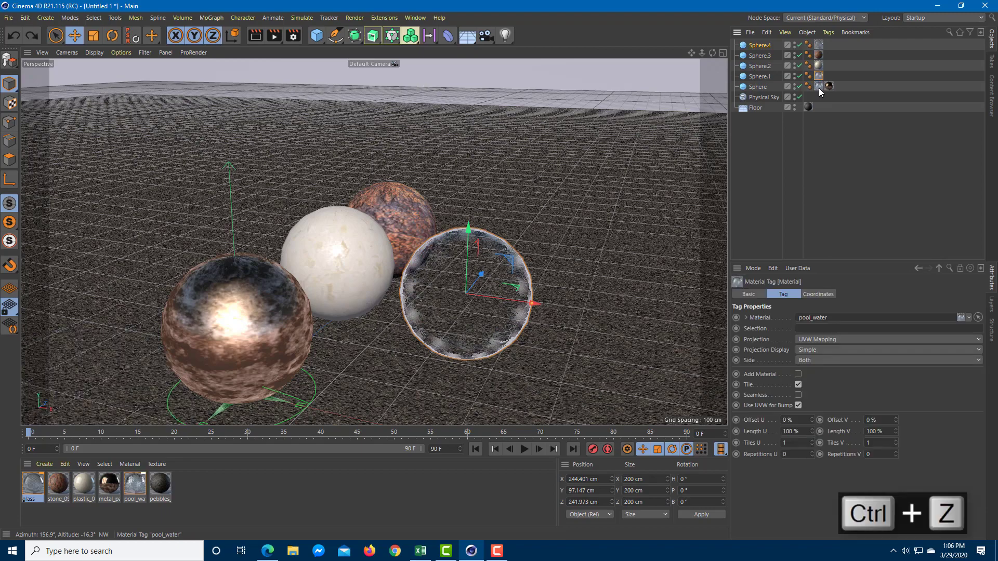
Step: Check the spheres' materials with a Picture Viewer render, stop the render early and close the viewer
{"action": "left_click_drag", "start_coordinate": [537, 276], "coordinate": [473, 298], "text": "alt"}
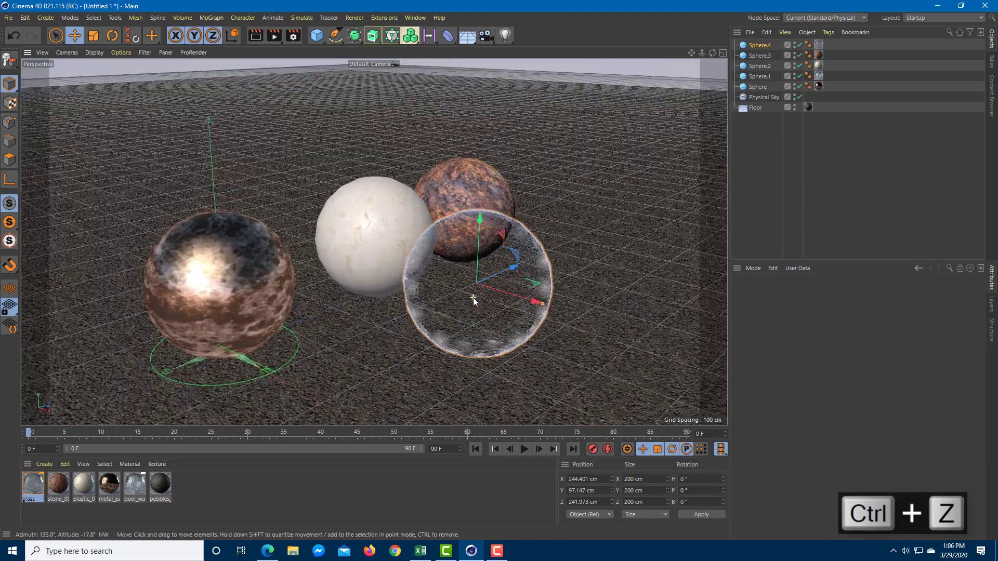
{"action": "left_click", "coordinate": [276, 37]}
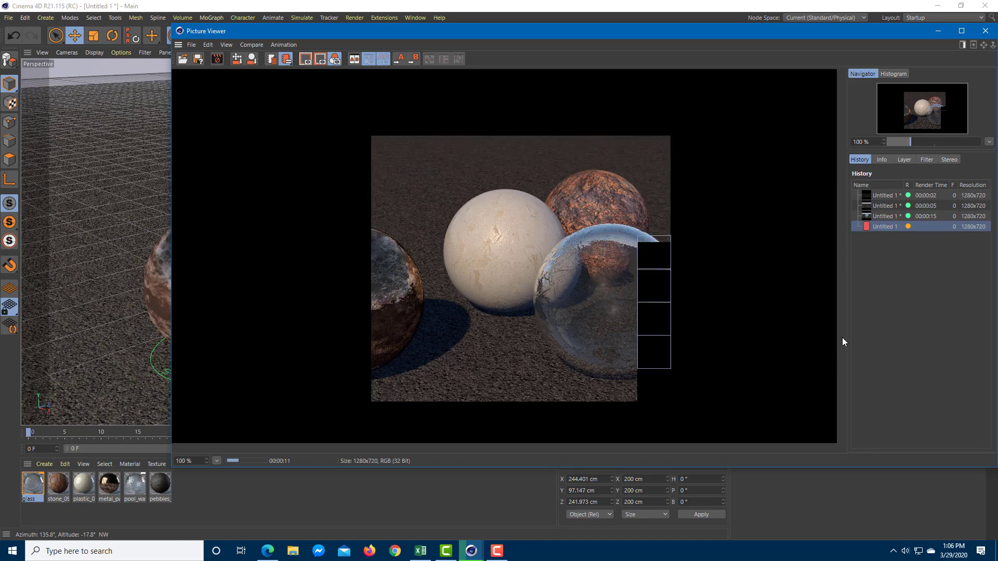
{"action": "key", "text": "shift+r"}
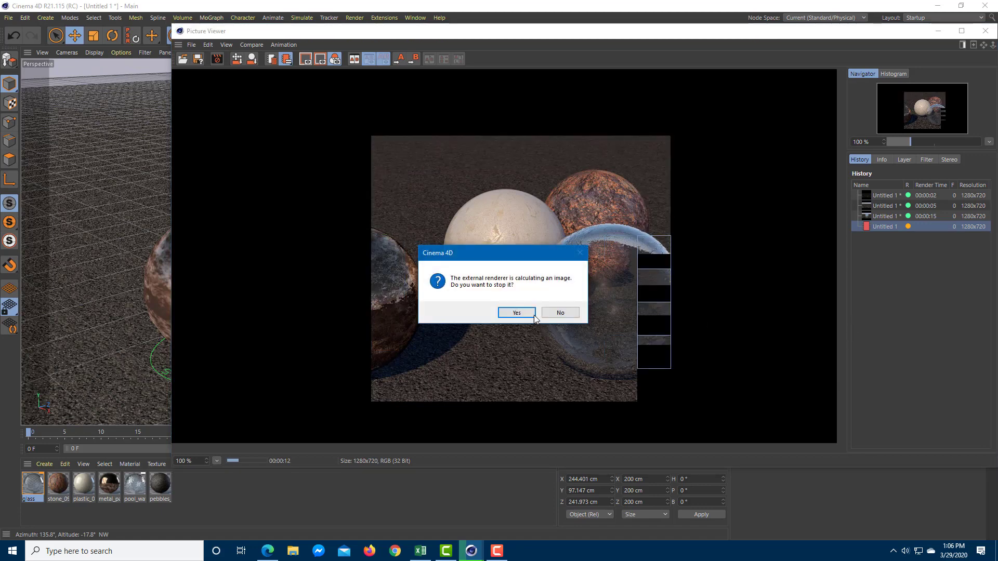
{"action": "left_click", "coordinate": [516, 313]}
{"action": "left_click", "coordinate": [985, 31]}
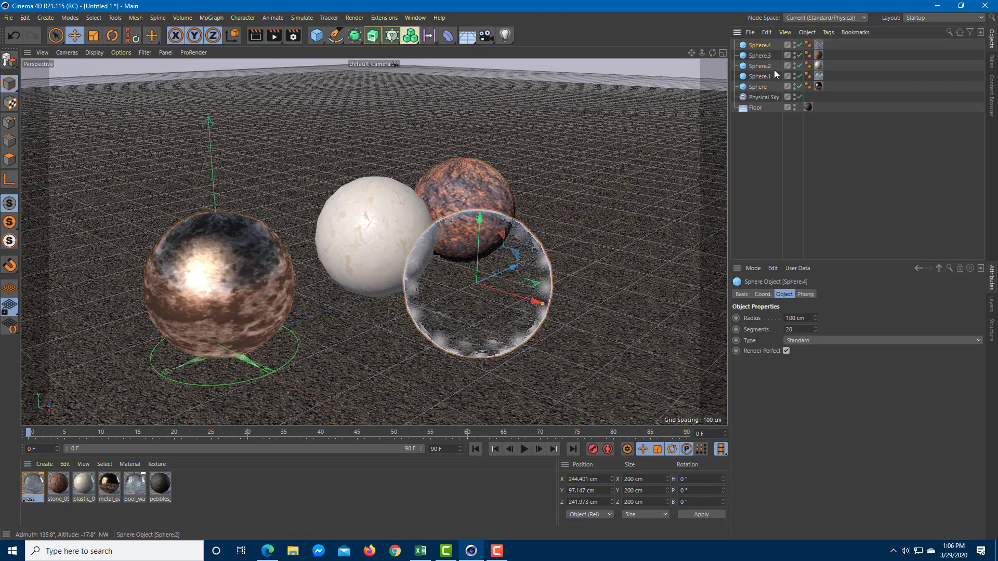
Step: Move the pool_water sphere in front of the other spheres, to X about 242 cm and Z about -18 cm
{"action": "left_click", "coordinate": [762, 57]}
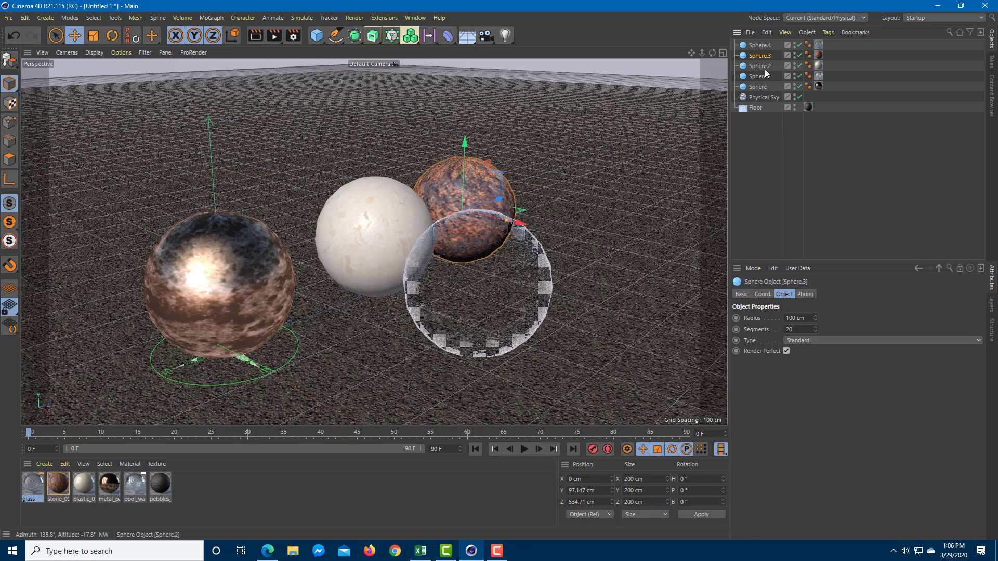
{"action": "left_click", "coordinate": [764, 67]}
{"action": "left_click", "coordinate": [763, 76]}
{"action": "scroll", "coordinate": [245, 325], "scroll_direction": "down", "scroll_amount": 3}
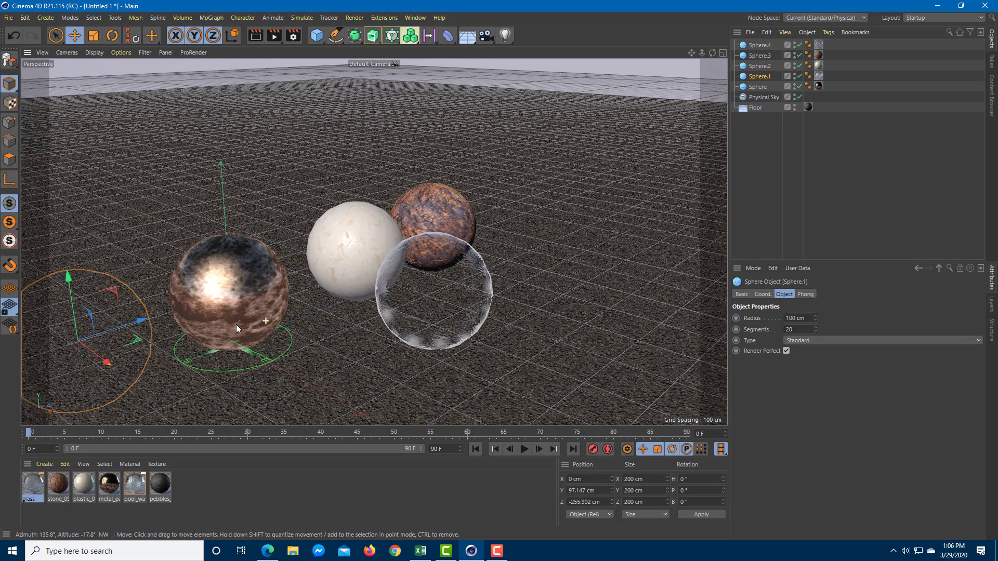
{"action": "left_click_drag", "start_coordinate": [78, 341], "coordinate": [360, 262]}
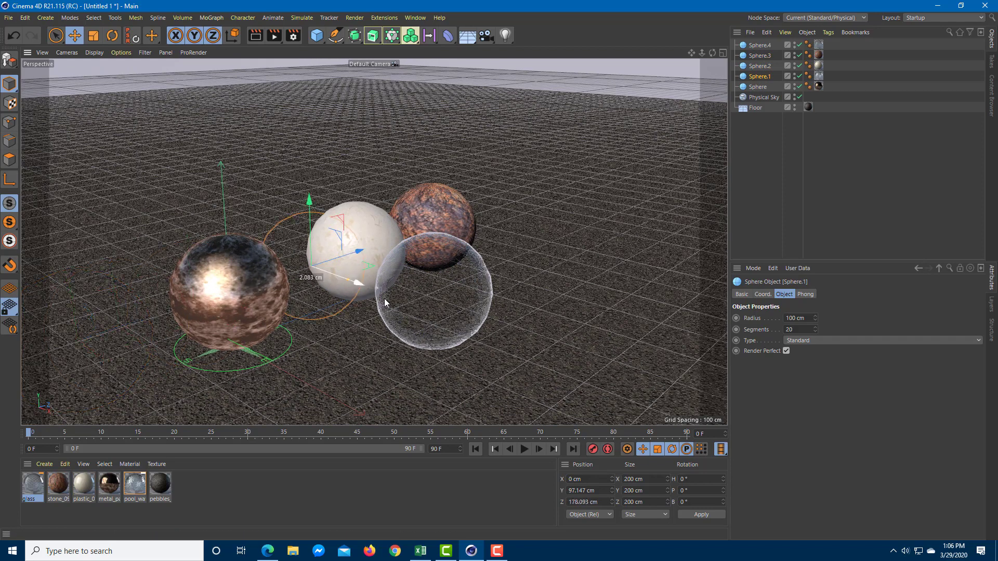
{"action": "left_click_drag", "start_coordinate": [384, 298], "coordinate": [364, 326]}
Step: Render all five spheres from a lower viewpoint in the Picture Viewer and inspect their materials at 150 %
{"action": "left_click_drag", "start_coordinate": [379, 172], "coordinate": [332, 117], "text": "alt"}
{"action": "left_click", "coordinate": [273, 36]}
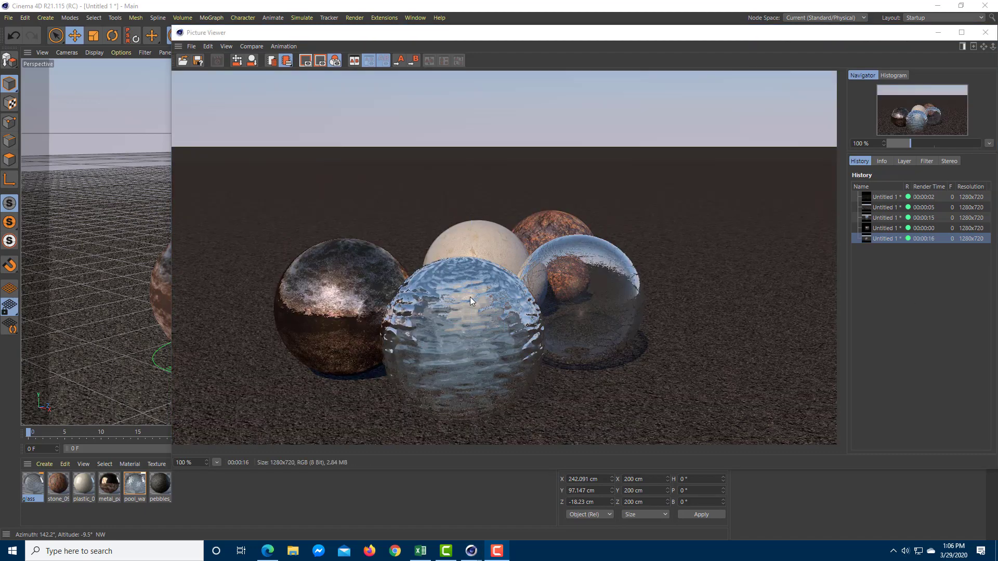
{"action": "left_click", "coordinate": [515, 298]}
{"action": "scroll", "coordinate": [474, 328], "scroll_direction": "up", "scroll_amount": 2}
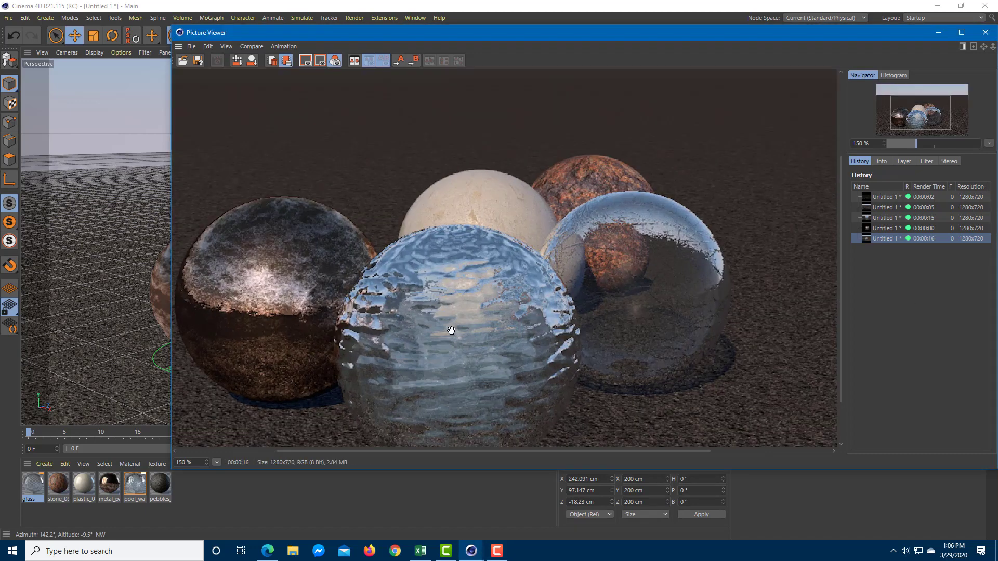
{"action": "left_click_drag", "start_coordinate": [451, 330], "coordinate": [536, 252]}
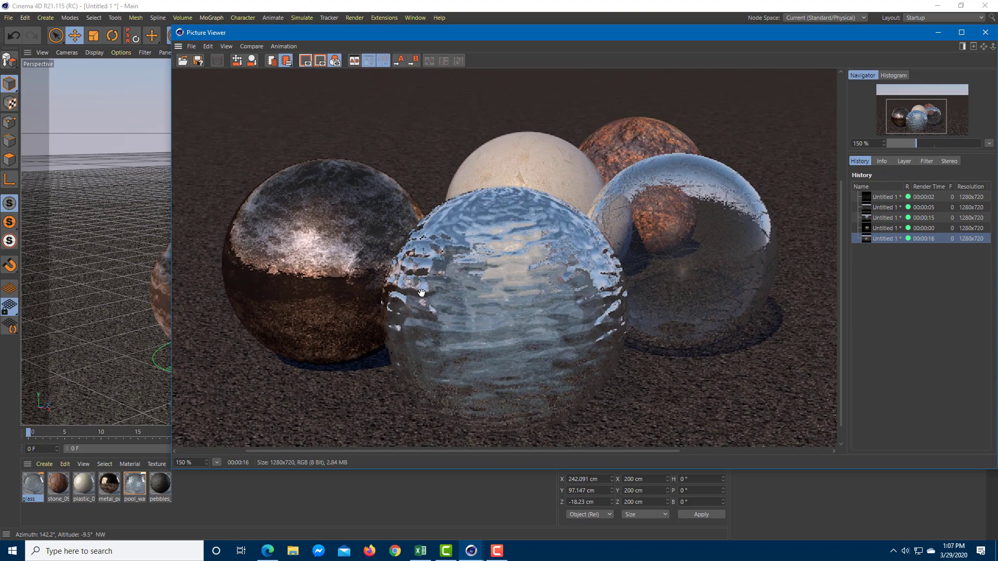